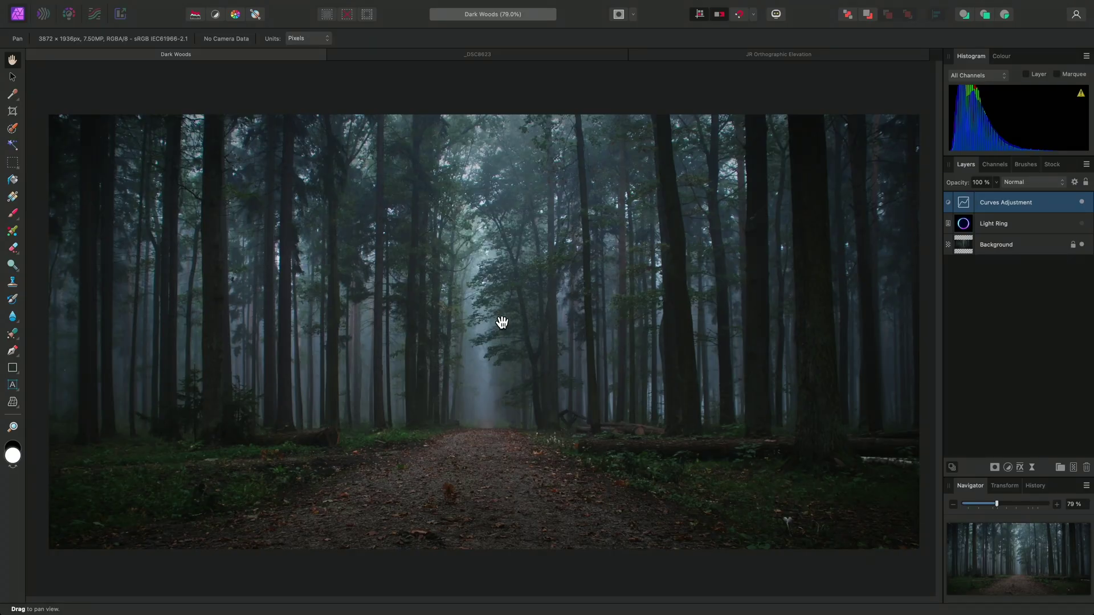
Step: Add a live Lighting filter to the Background layer
{"action": "left_click", "coordinate": [1018, 244]}
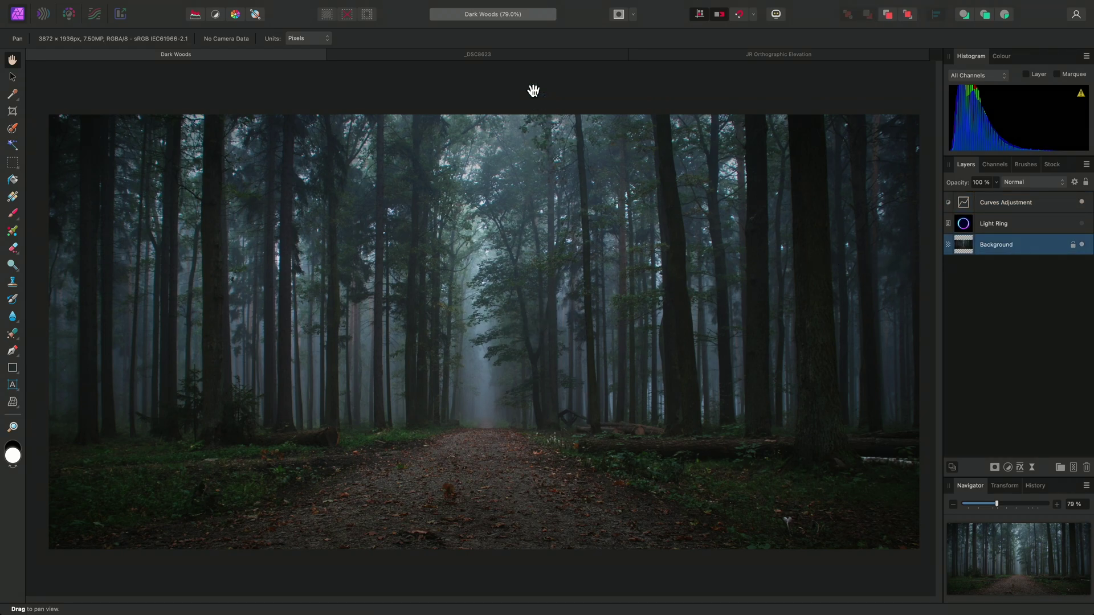
{"action": "mouse_move", "coordinate": [525, 2]}
{"action": "left_click", "coordinate": [345, 8]}
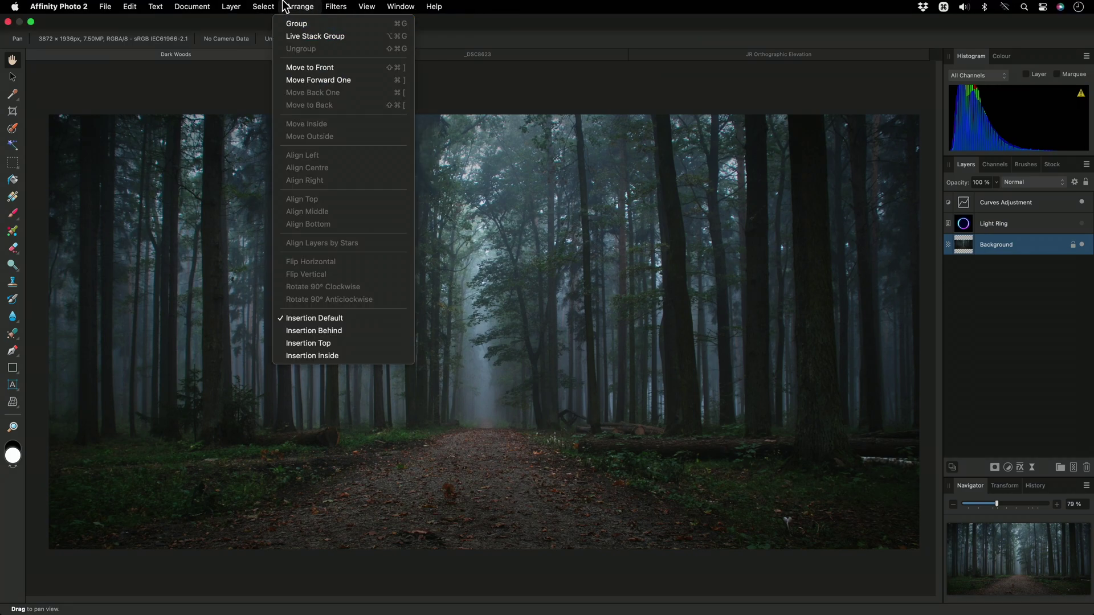
{"action": "mouse_move", "coordinate": [231, 7]}
{"action": "mouse_move", "coordinate": [333, 171]}
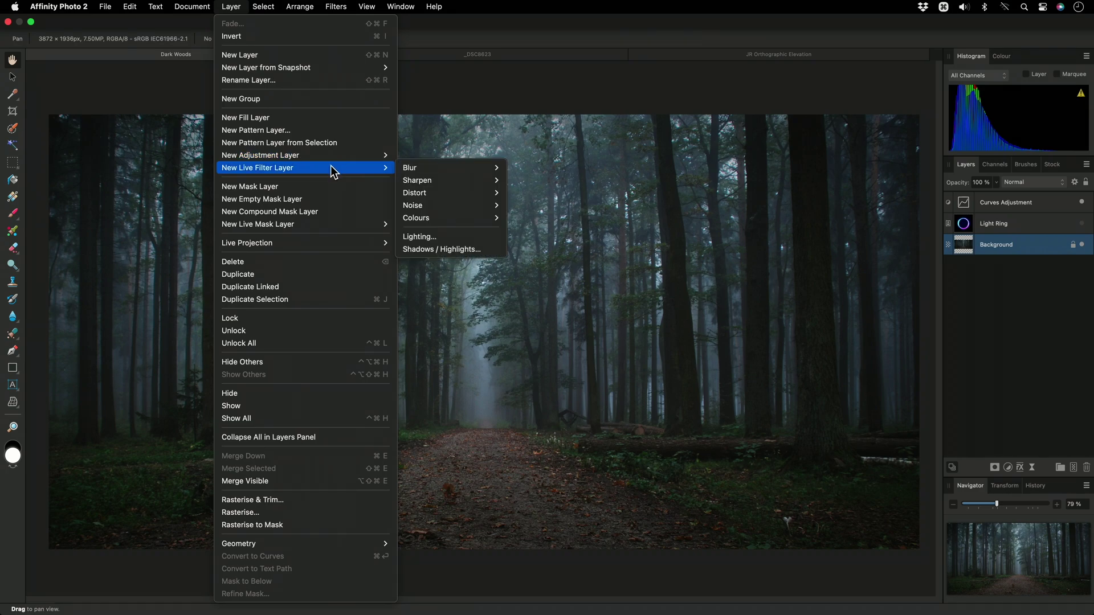
{"action": "left_click", "coordinate": [460, 239]}
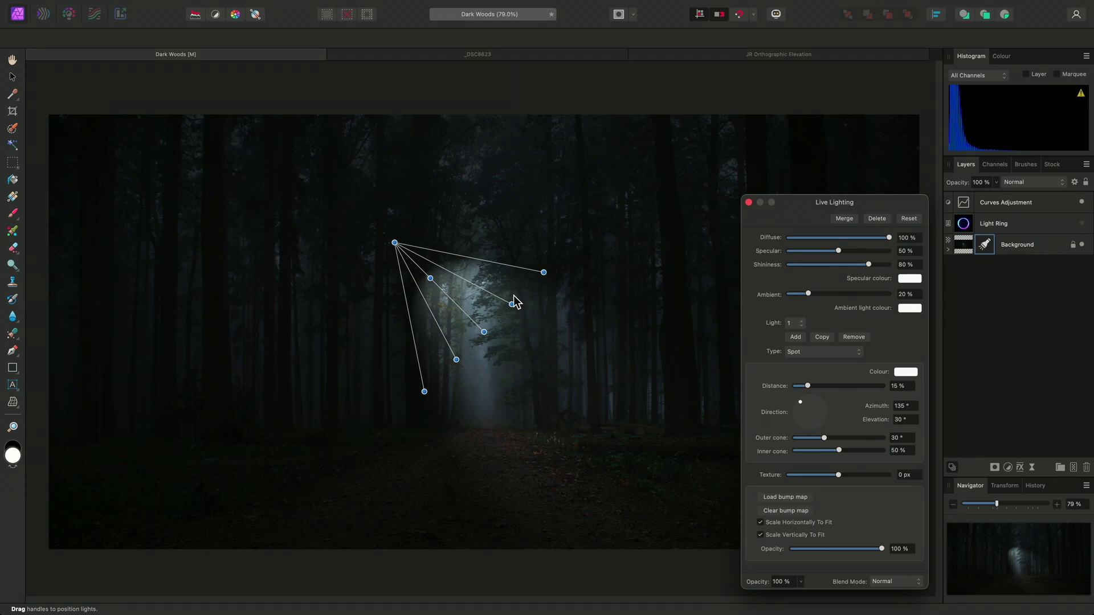
Step: Place the spotlight's source centrally above the image, shining straight down with an elevation of about 52.6°
{"action": "scroll", "coordinate": [514, 297], "scroll_direction": "down", "scroll_amount": 5}
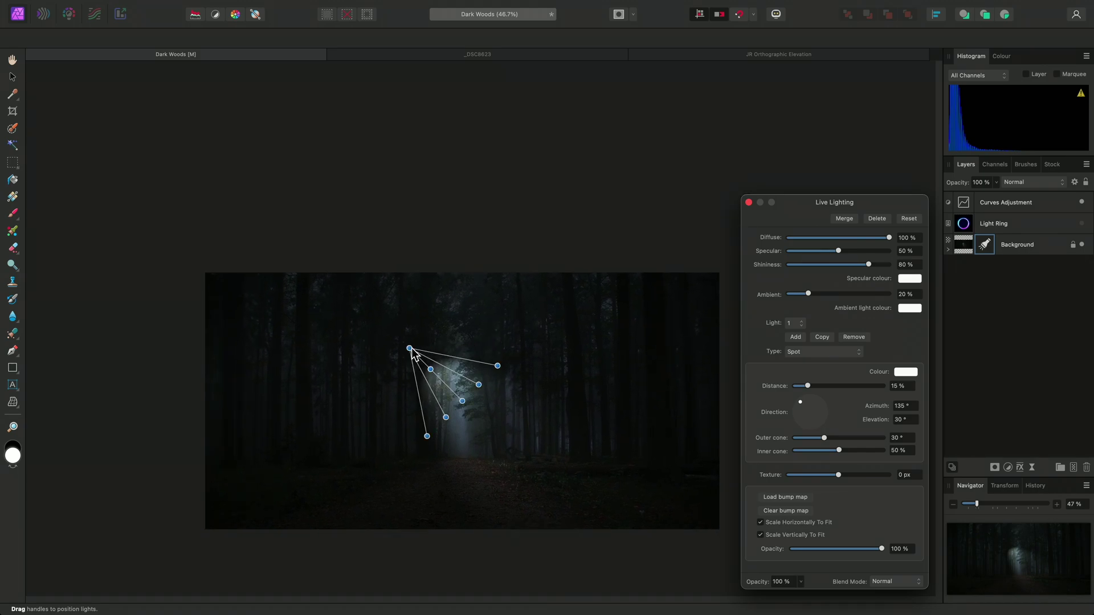
{"action": "left_click_drag", "start_coordinate": [409, 348], "coordinate": [465, 69]}
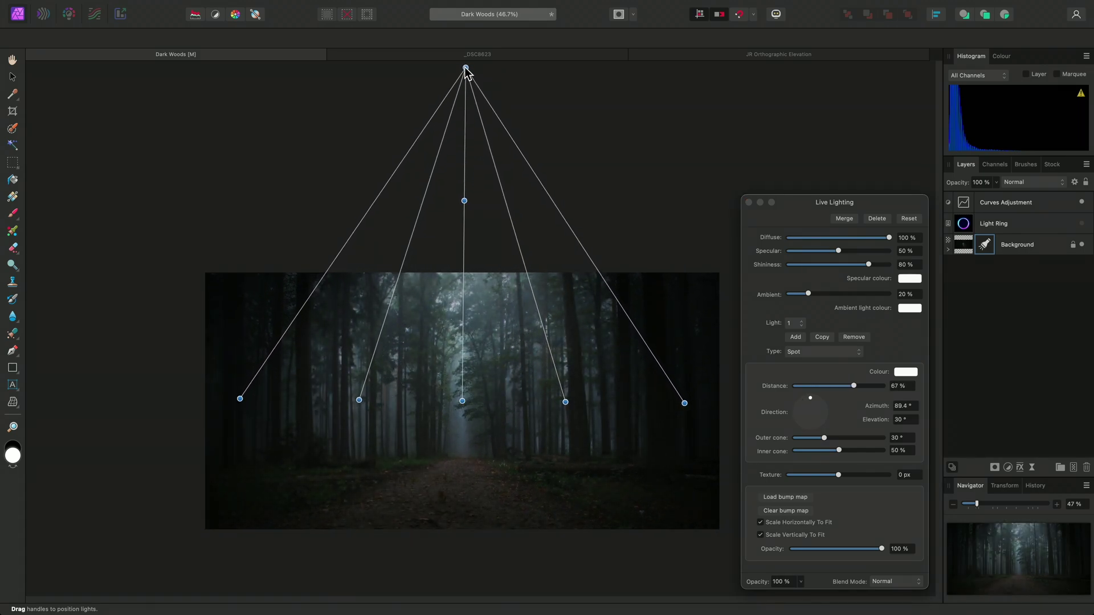
{"action": "left_click_drag", "start_coordinate": [464, 202], "coordinate": [461, 283]}
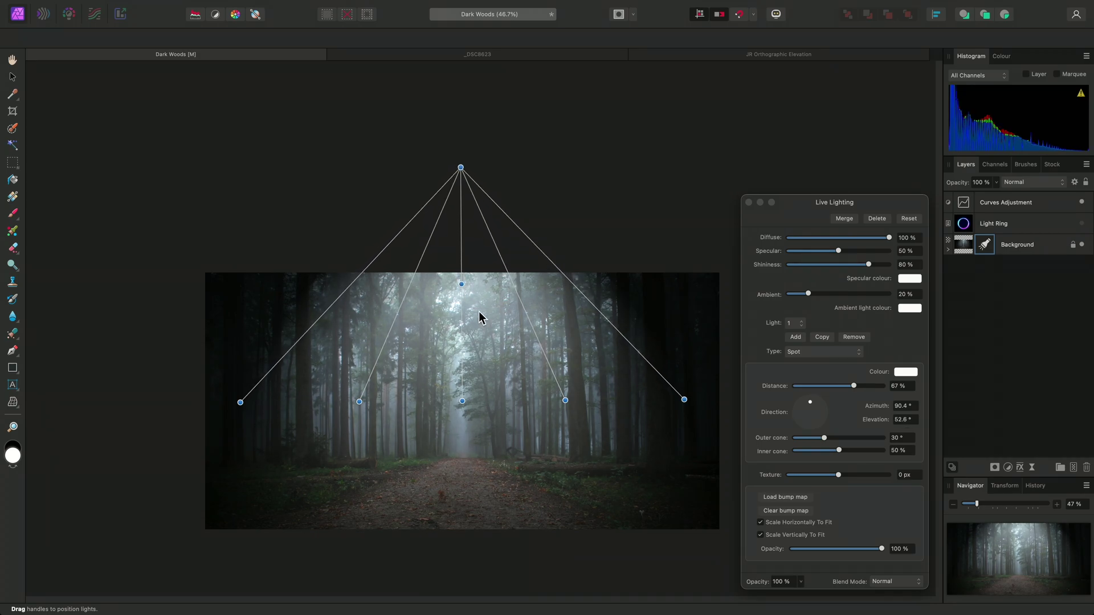
{"action": "mouse_move", "coordinate": [462, 401]}
{"action": "left_mouse_down"}
{"action": "mouse_move", "coordinate": [461, 422]}
{"action": "mouse_move", "coordinate": [521, 410]}
{"action": "mouse_move", "coordinate": [459, 337]}
{"action": "mouse_move", "coordinate": [439, 421]}
{"action": "mouse_move", "coordinate": [501, 383]}
{"action": "mouse_move", "coordinate": [476, 399]}
{"action": "left_mouse_up"}
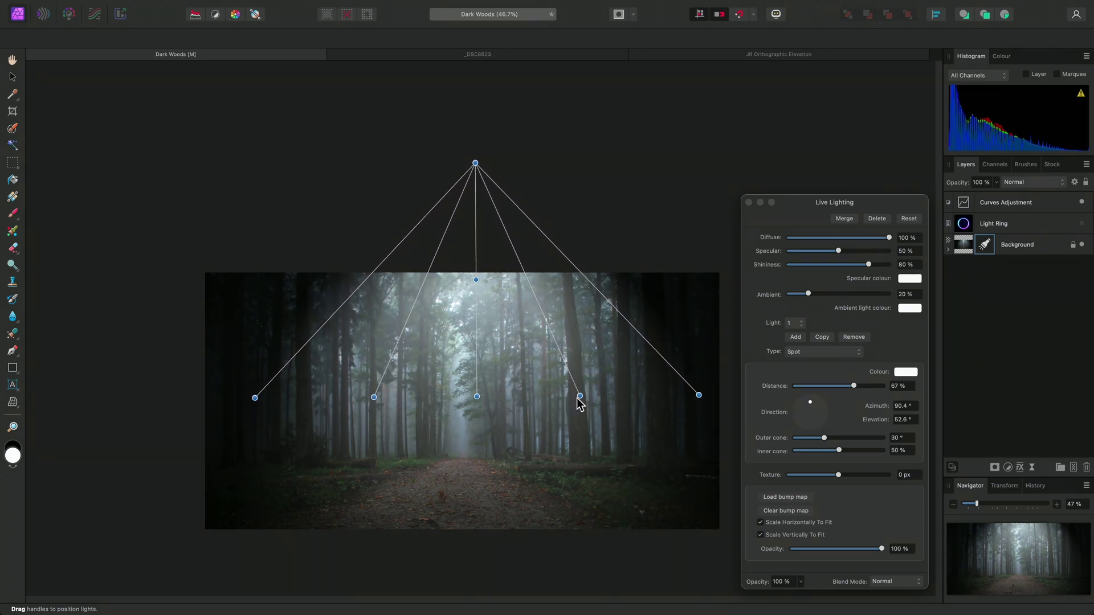
Step: Narrow the spotlight's inner cone to about 14%, widen the outer cone to about 45.4°, and shorten the distance to 49%
{"action": "left_click_drag", "start_coordinate": [580, 396], "coordinate": [505, 398]}
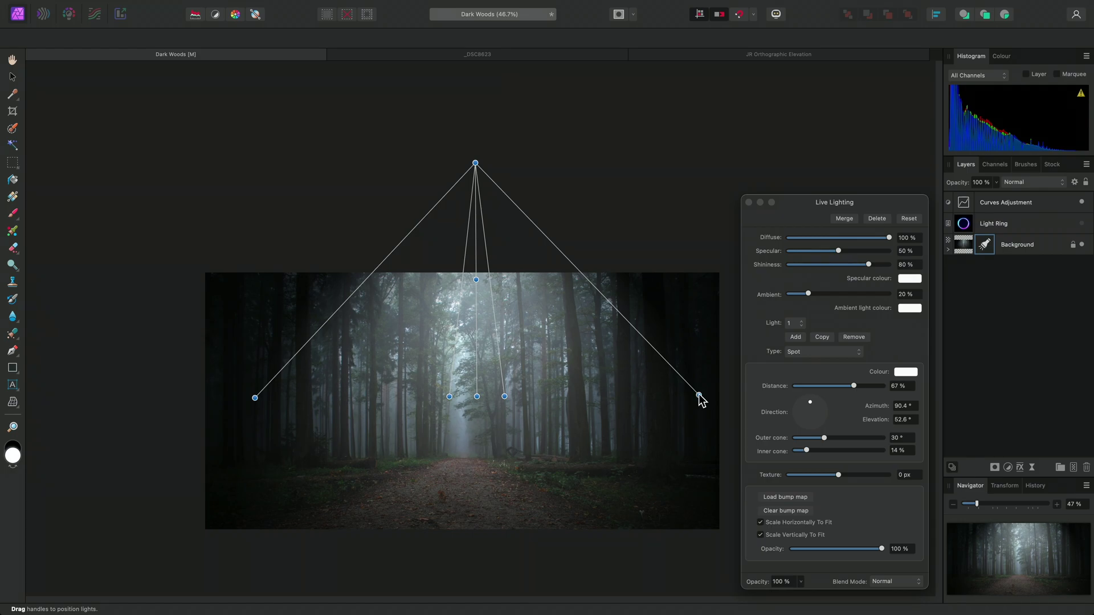
{"action": "left_click_drag", "start_coordinate": [700, 398], "coordinate": [866, 402]}
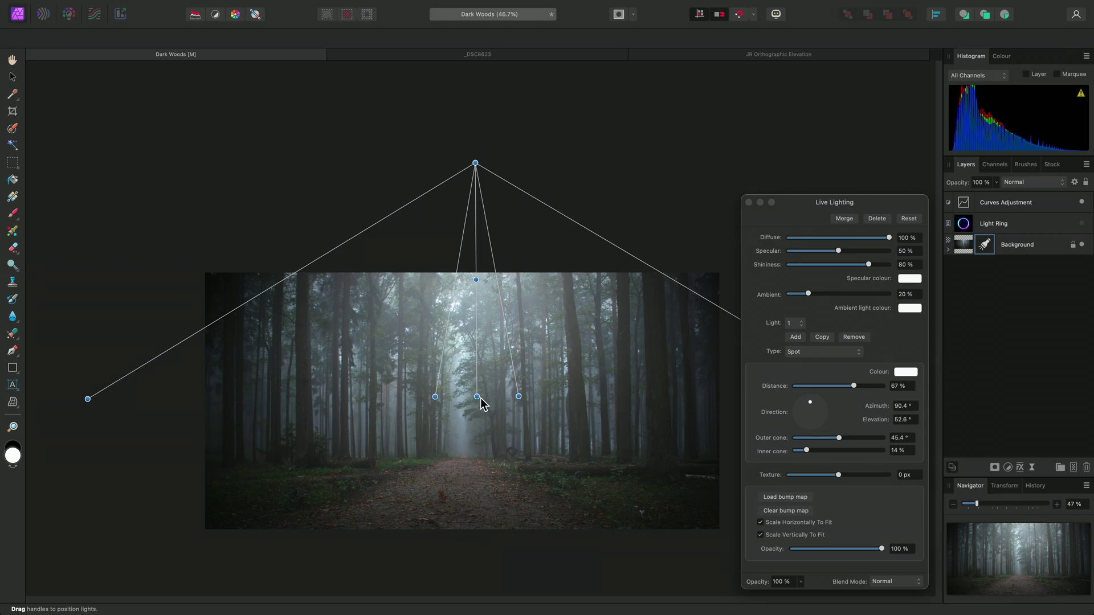
{"action": "mouse_move", "coordinate": [477, 396]}
{"action": "left_mouse_down"}
{"action": "mouse_move", "coordinate": [456, 400]}
{"action": "mouse_move", "coordinate": [470, 397]}
{"action": "left_mouse_up"}
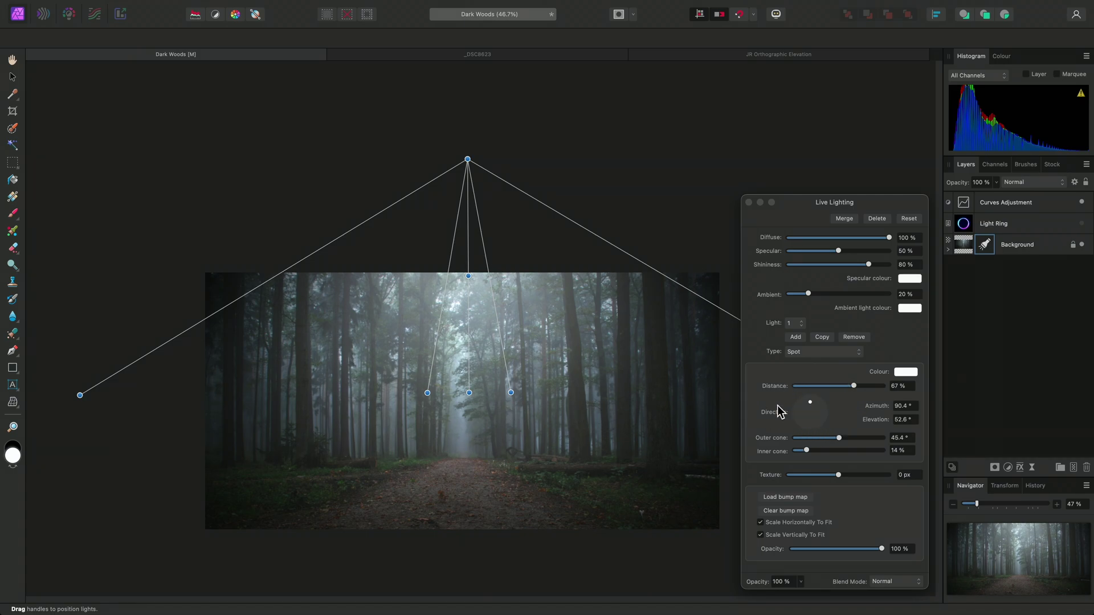
{"action": "left_click_drag", "start_coordinate": [853, 386], "coordinate": [840, 387]}
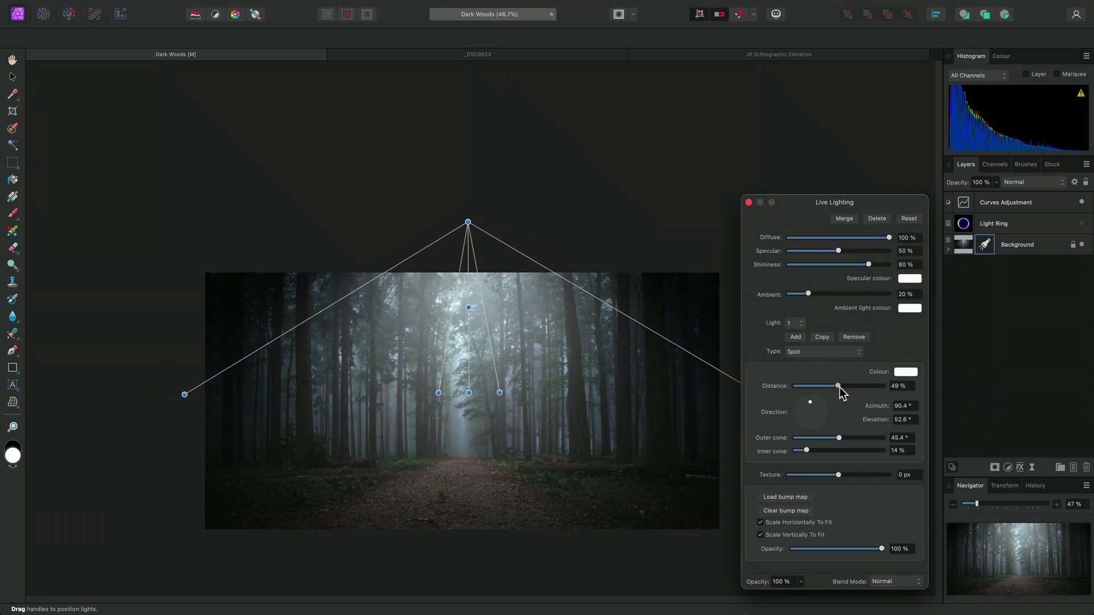
Step: Set the spotlight's azimuth to 90°, elevation to 50°, outer cone to 48° and inner cone to 20%
{"action": "left_click", "coordinate": [905, 405]}
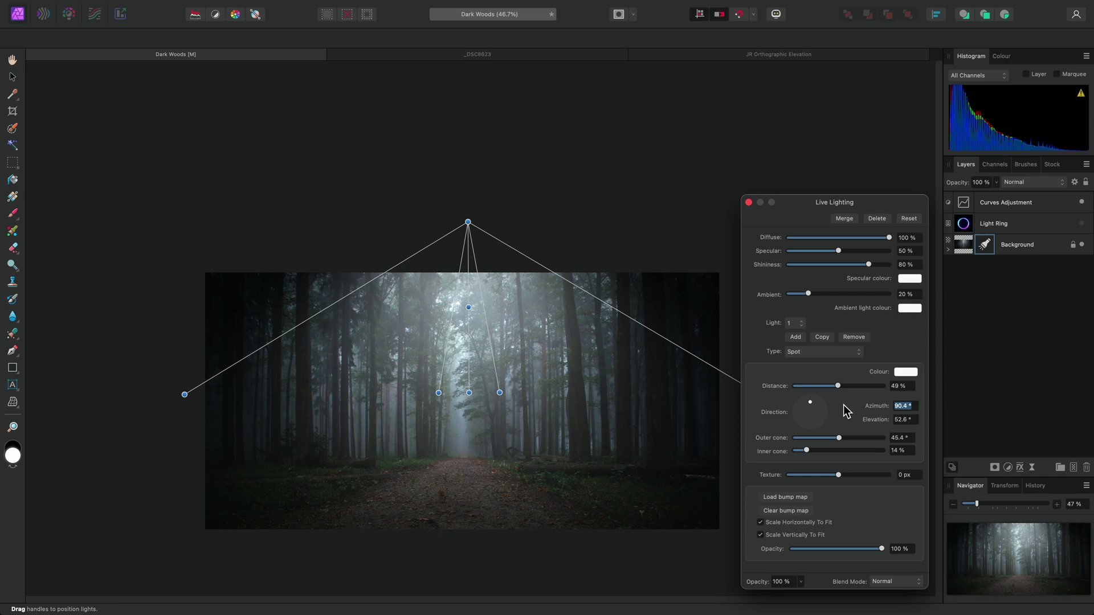
{"action": "type", "text": "90"}
{"action": "key", "text": "Tab"}
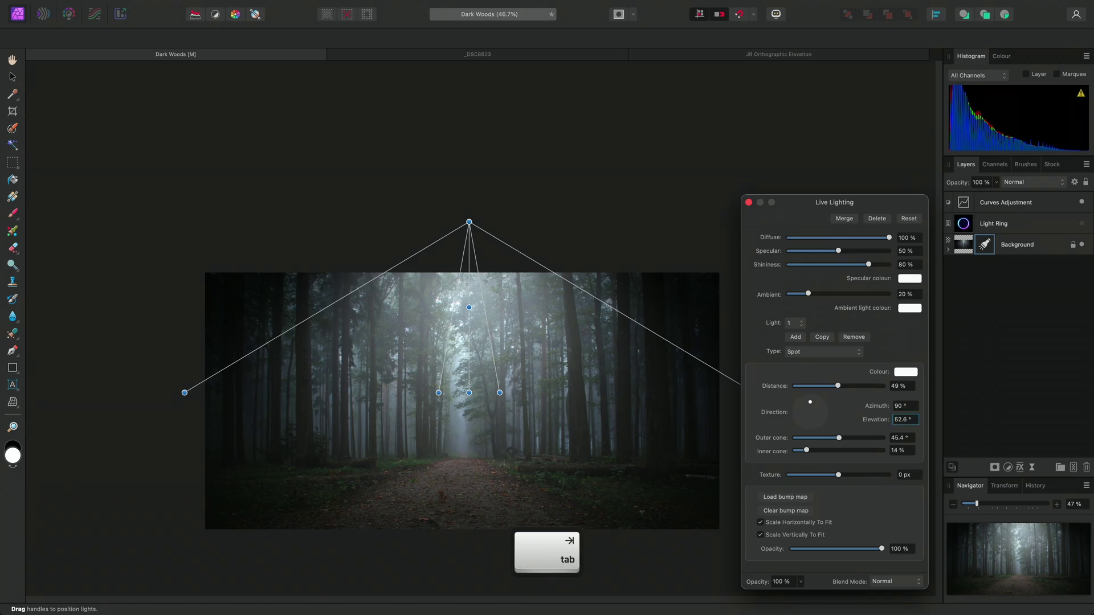
{"action": "type", "text": "50"}
{"action": "key", "text": "Tab"}
{"action": "type", "text": "48"}
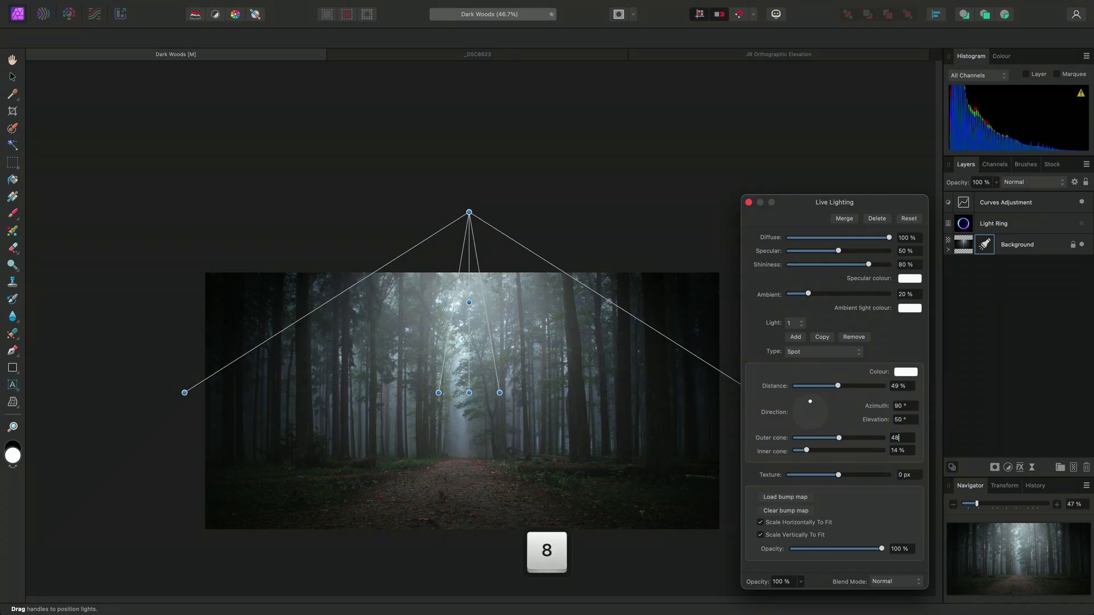
{"action": "key", "text": "Tab"}
{"action": "type", "text": "20"}
{"action": "key", "text": "Return"}
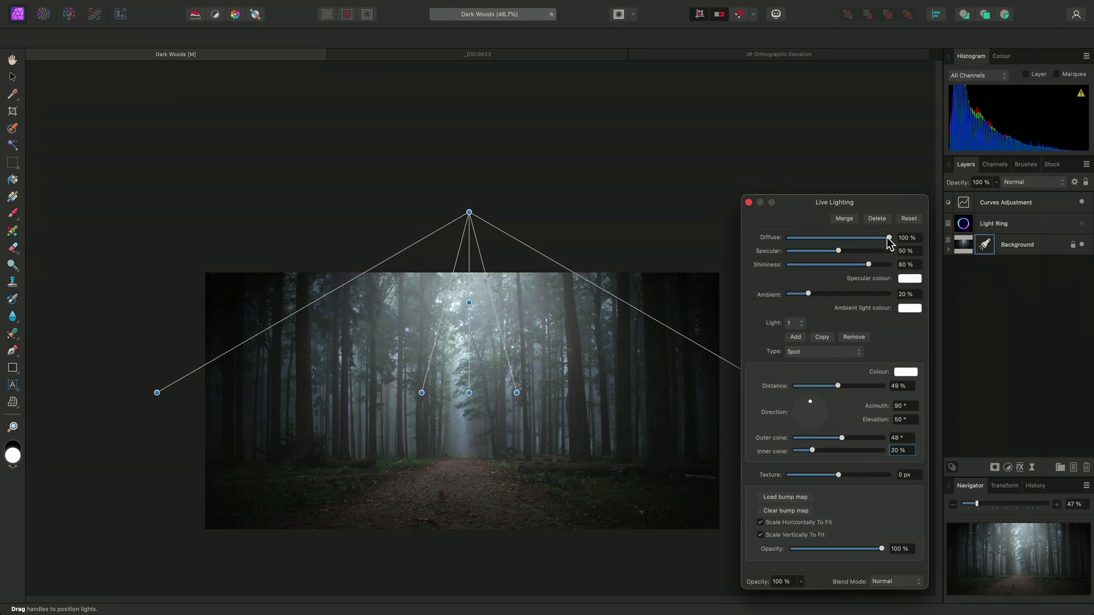
Step: Raise the lighting's specular to 99% and change the specular colour to bright cyan
{"action": "mouse_move", "coordinate": [888, 237]}
{"action": "left_mouse_down"}
{"action": "mouse_move", "coordinate": [789, 242]}
{"action": "mouse_move", "coordinate": [898, 239]}
{"action": "left_mouse_up"}
{"action": "left_click_drag", "start_coordinate": [839, 251], "coordinate": [888, 253]}
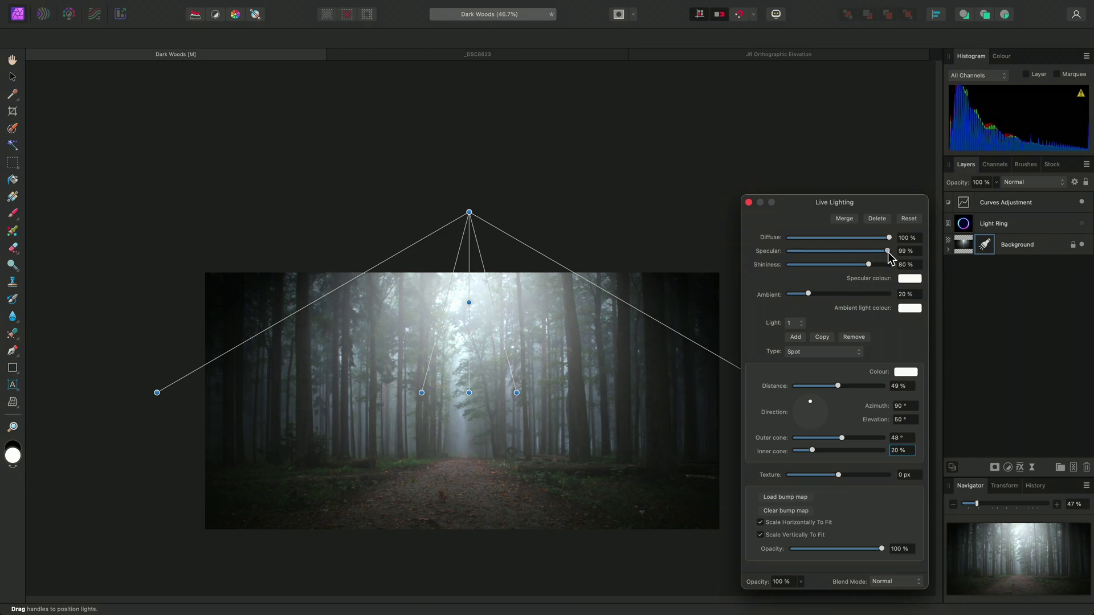
{"action": "left_click", "coordinate": [911, 279]}
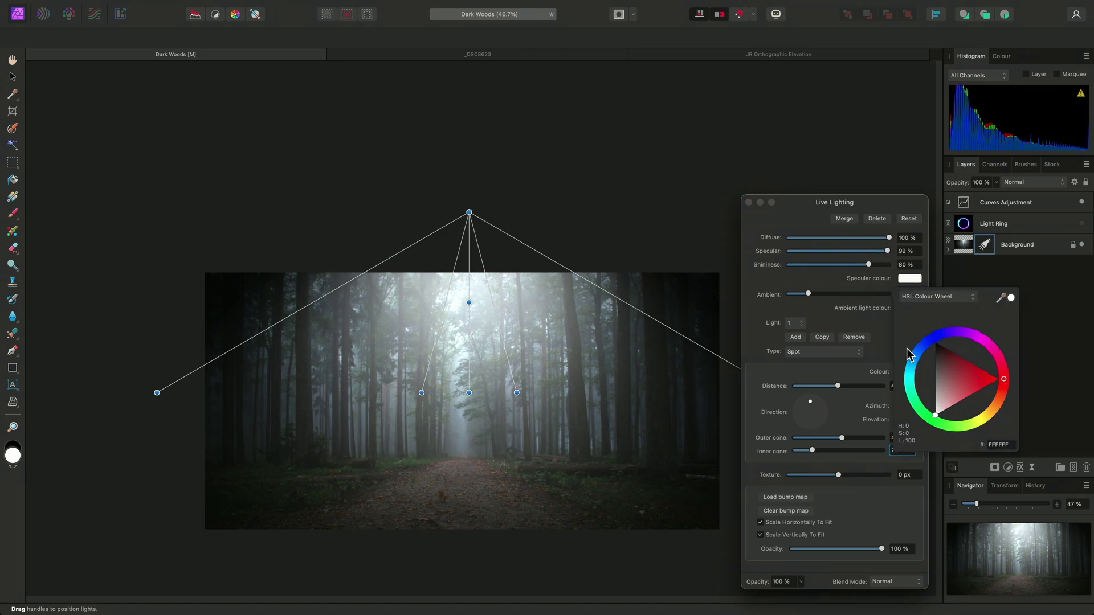
{"action": "left_click", "coordinate": [911, 378]}
{"action": "left_click_drag", "start_coordinate": [908, 374], "coordinate": [909, 372]}
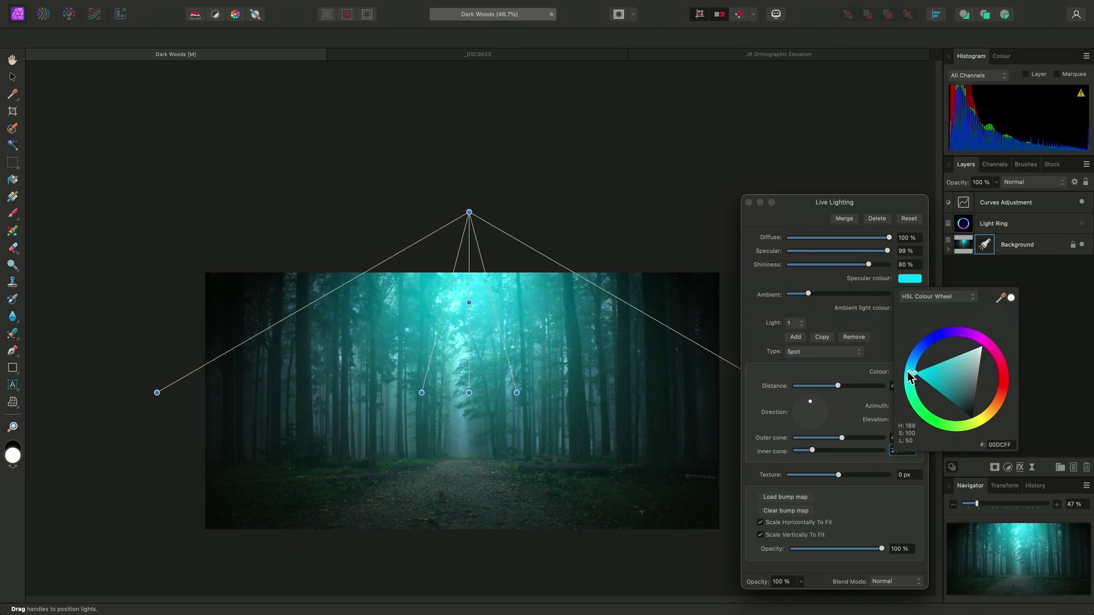
{"action": "left_click", "coordinate": [824, 275]}
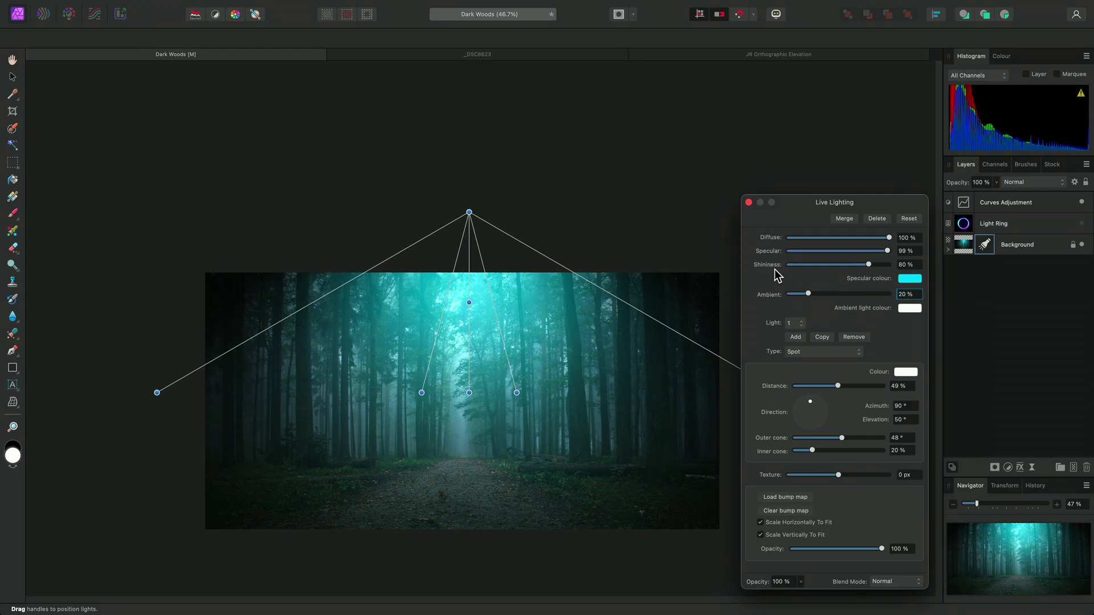
Step: Increase the lighting's shininess to 84% and ambient to 30%
{"action": "mouse_move", "coordinate": [868, 265]}
{"action": "left_mouse_down"}
{"action": "mouse_move", "coordinate": [788, 269]}
{"action": "mouse_move", "coordinate": [874, 267]}
{"action": "left_mouse_up"}
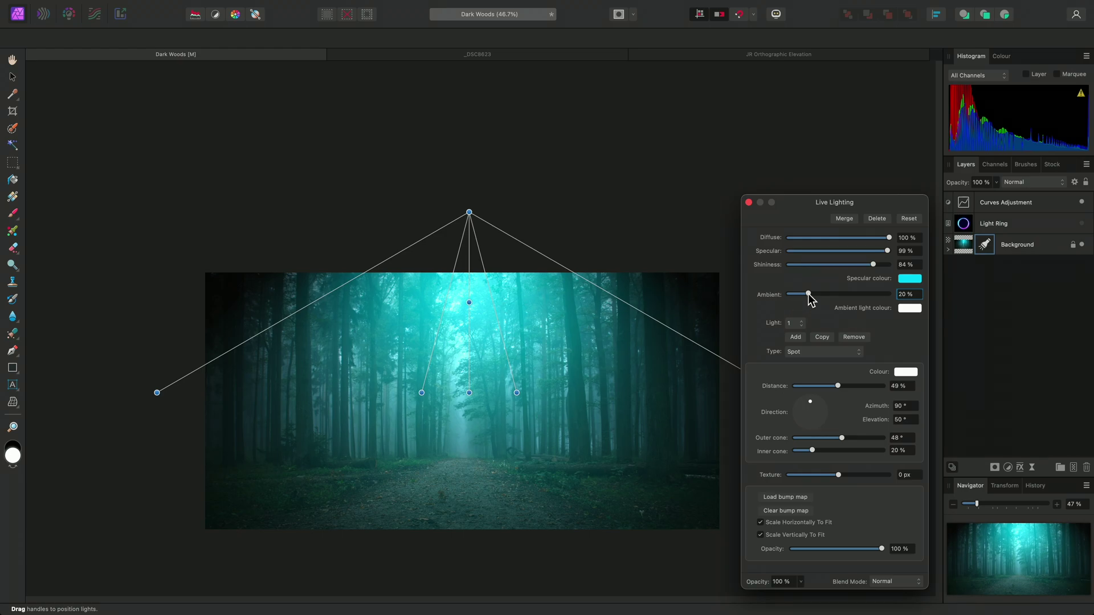
{"action": "mouse_move", "coordinate": [808, 294]}
{"action": "left_mouse_down"}
{"action": "mouse_move", "coordinate": [784, 298]}
{"action": "mouse_move", "coordinate": [819, 295]}
{"action": "left_mouse_up"}
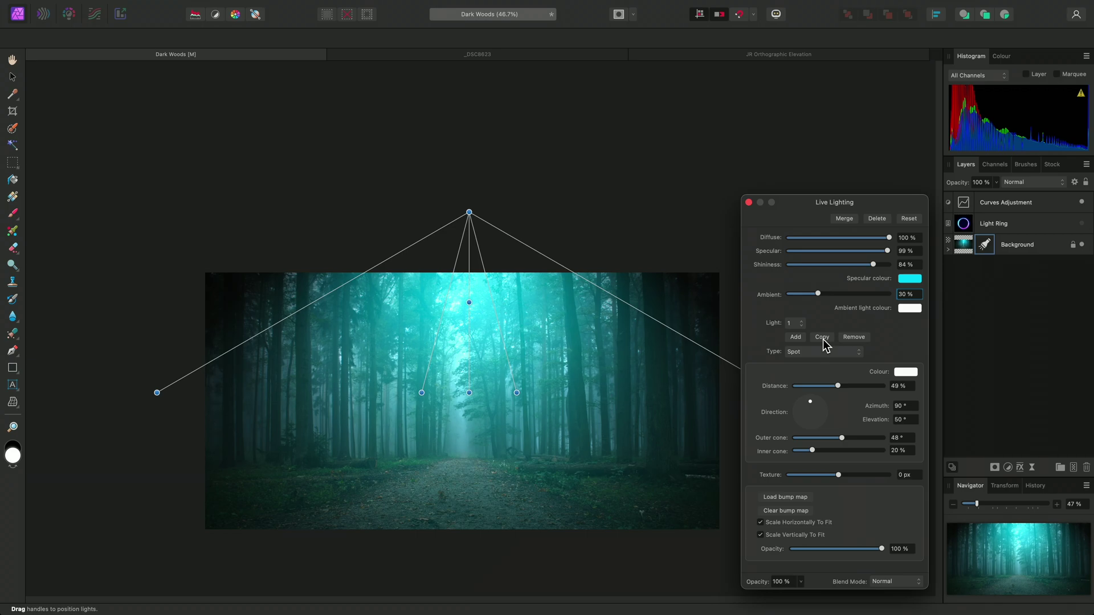
Step: Add a second spotlight shining up from below the image, with an outer cone of about 47.8° and inner cone of about 26%
{"action": "left_click", "coordinate": [822, 337]}
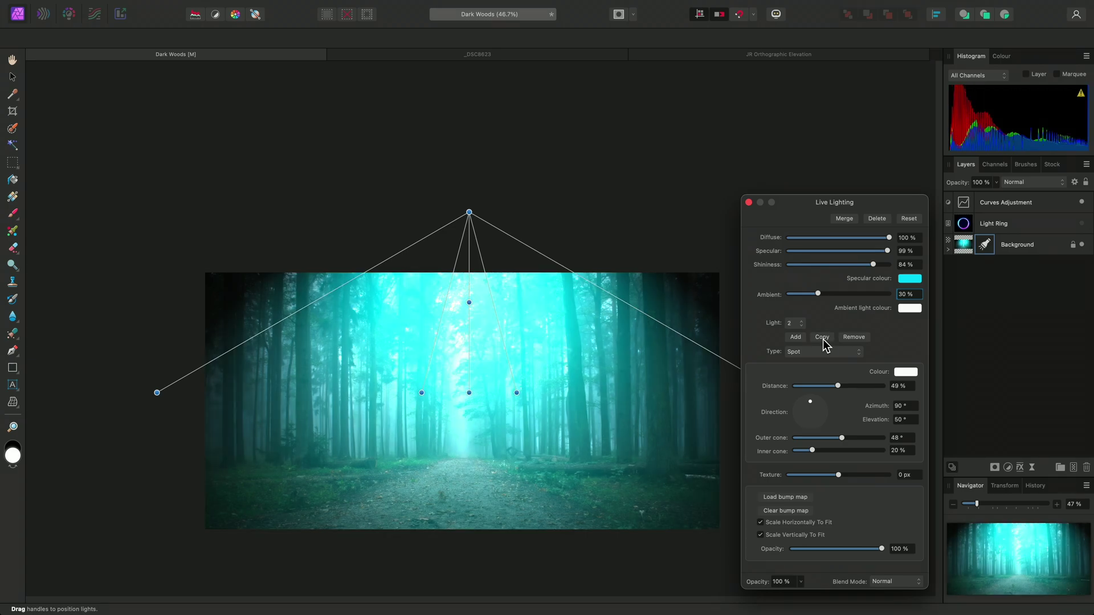
{"action": "left_click", "coordinate": [854, 337]}
{"action": "left_click", "coordinate": [796, 338]}
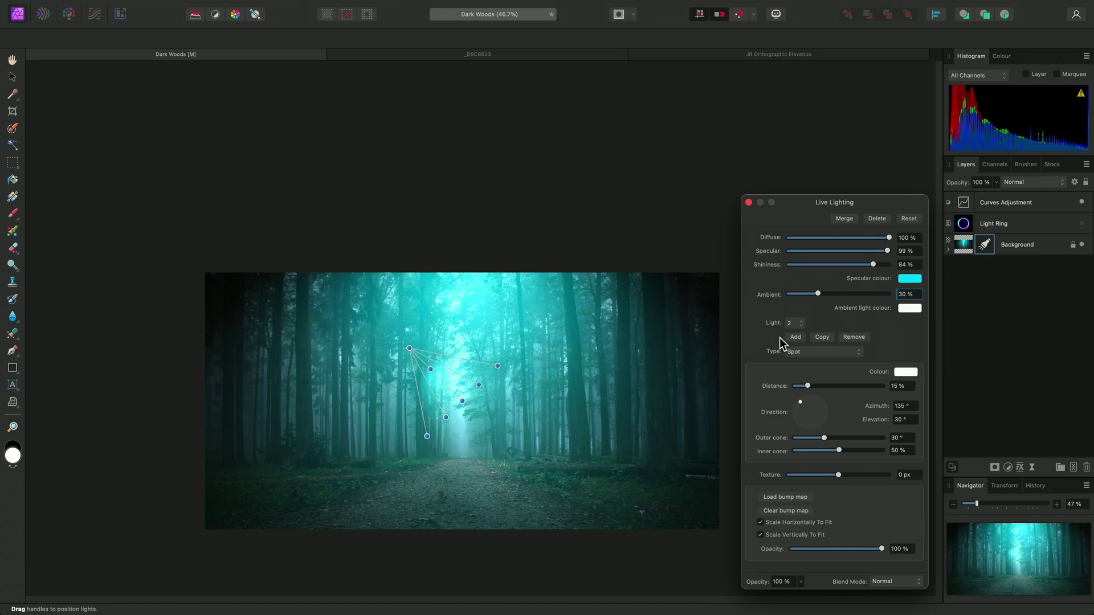
{"action": "scroll", "coordinate": [599, 301], "scroll_direction": "down", "scroll_amount": 3}
{"action": "left_click_drag", "start_coordinate": [447, 273], "coordinate": [488, 524]}
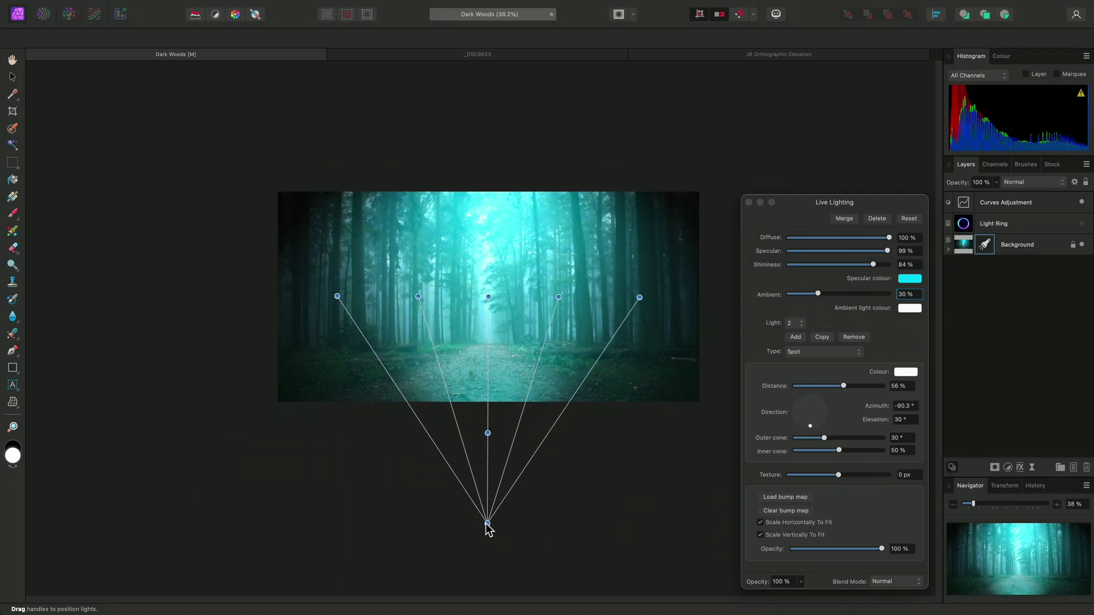
{"action": "left_click_drag", "start_coordinate": [639, 298], "coordinate": [489, 323]}
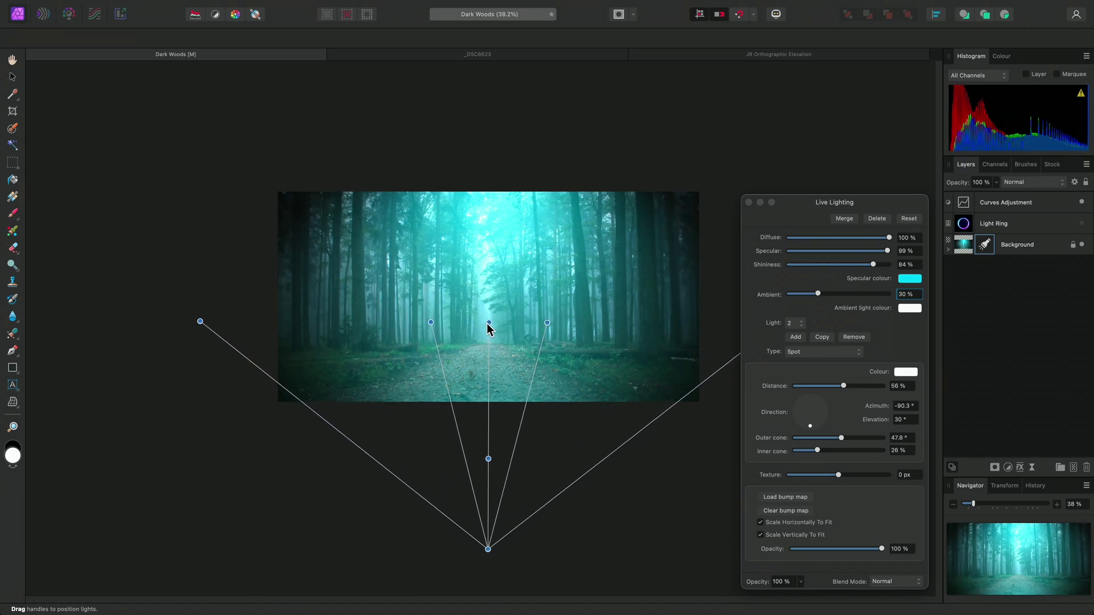
{"action": "scroll", "coordinate": [525, 361], "scroll_direction": "up", "scroll_amount": 3}
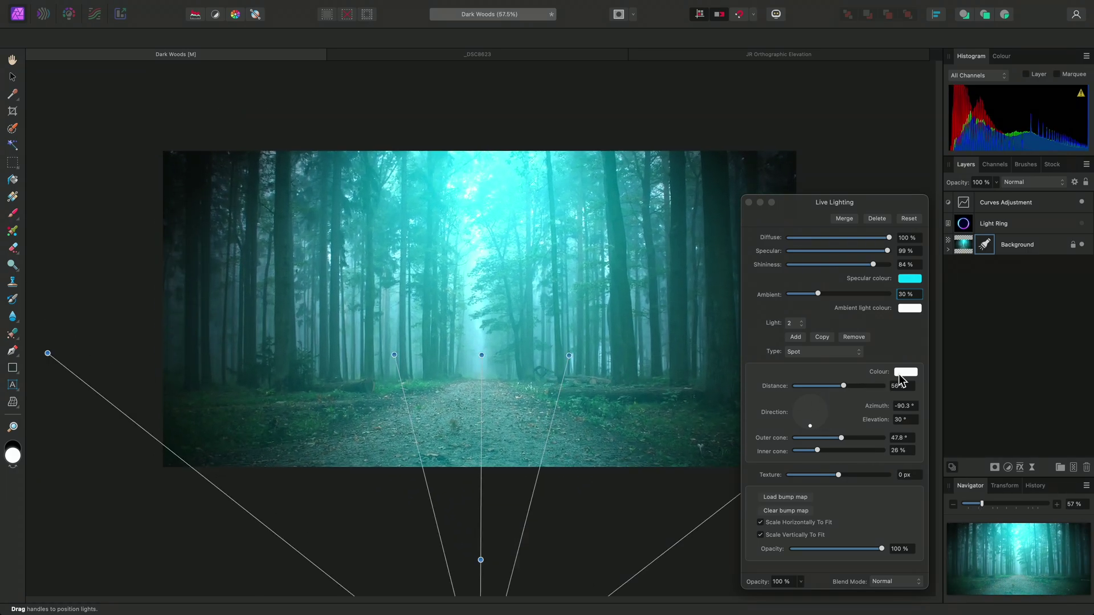
Step: Colour the second spotlight red (FF000F), raise its elevation to about 47.8°, and close the lighting settings
{"action": "left_click", "coordinate": [906, 372]}
{"action": "left_click", "coordinate": [997, 471]}
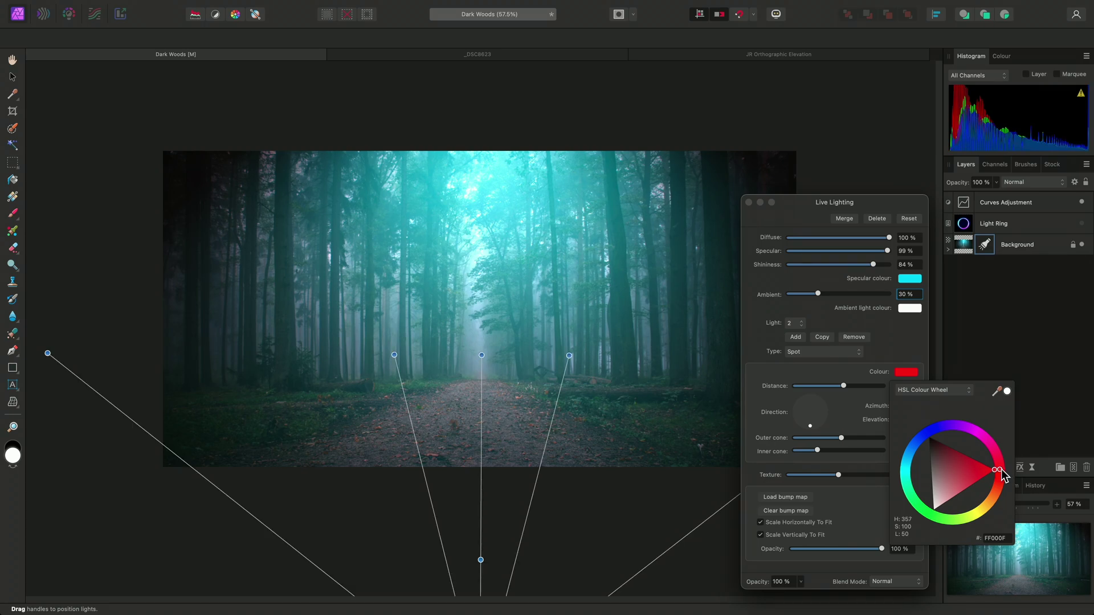
{"action": "scroll", "coordinate": [602, 416], "scroll_direction": "down", "scroll_amount": 3}
{"action": "left_click_drag", "start_coordinate": [491, 508], "coordinate": [498, 435]}
{"action": "scroll", "coordinate": [593, 410], "scroll_direction": "up", "scroll_amount": 3}
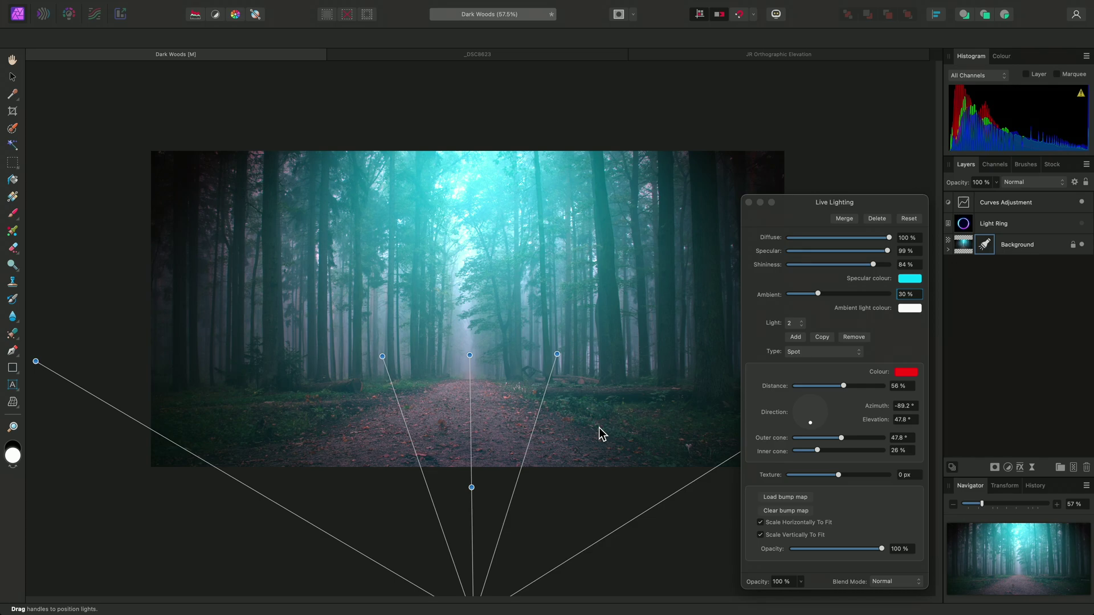
{"action": "left_click", "coordinate": [749, 202]}
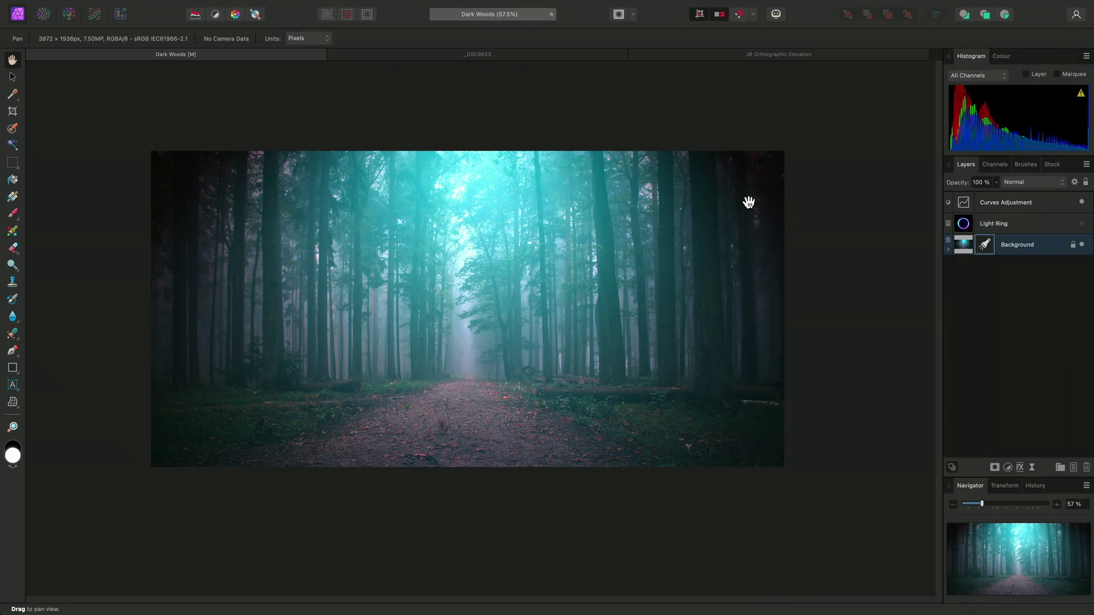
Step: Make the Light Ring layer visible and set its blend mode to Screen
{"action": "key", "text": "super+0"}
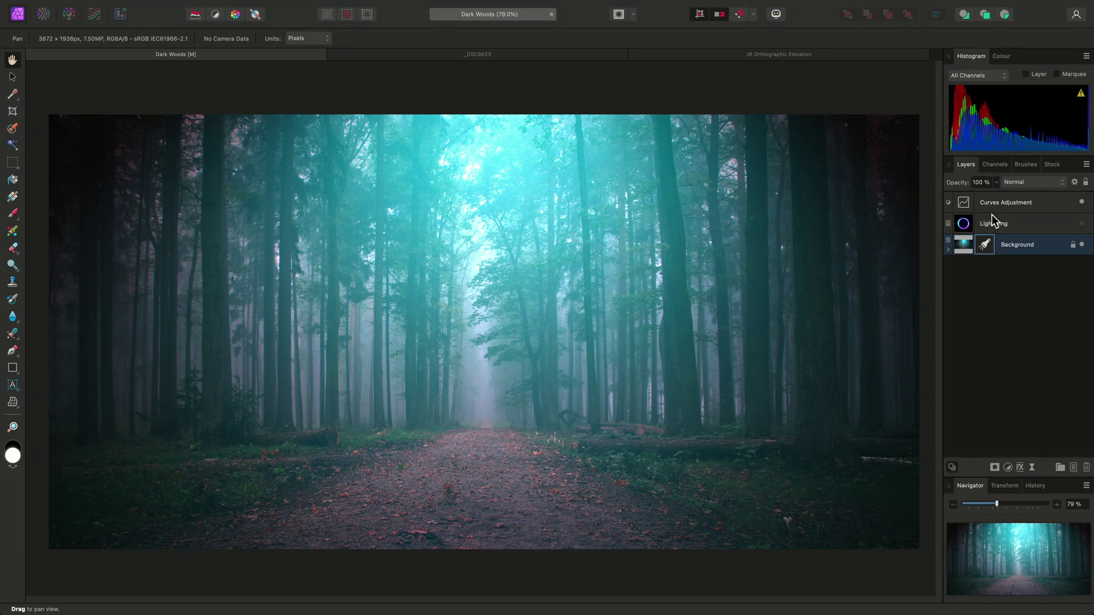
{"action": "left_click", "coordinate": [1034, 223]}
{"action": "left_click", "coordinate": [1082, 224]}
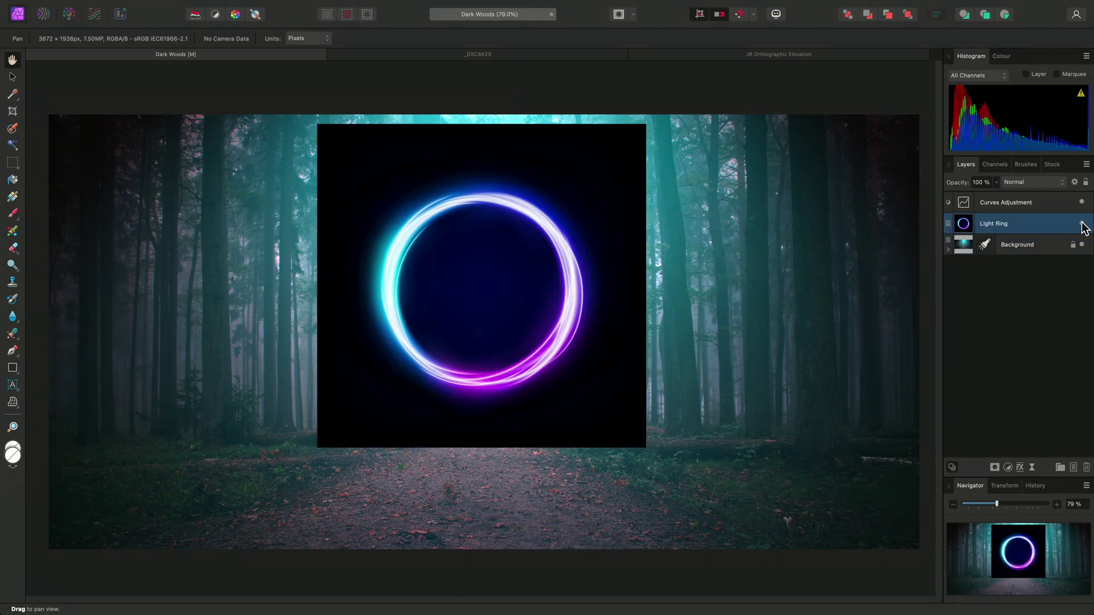
{"action": "left_click", "coordinate": [1045, 182]}
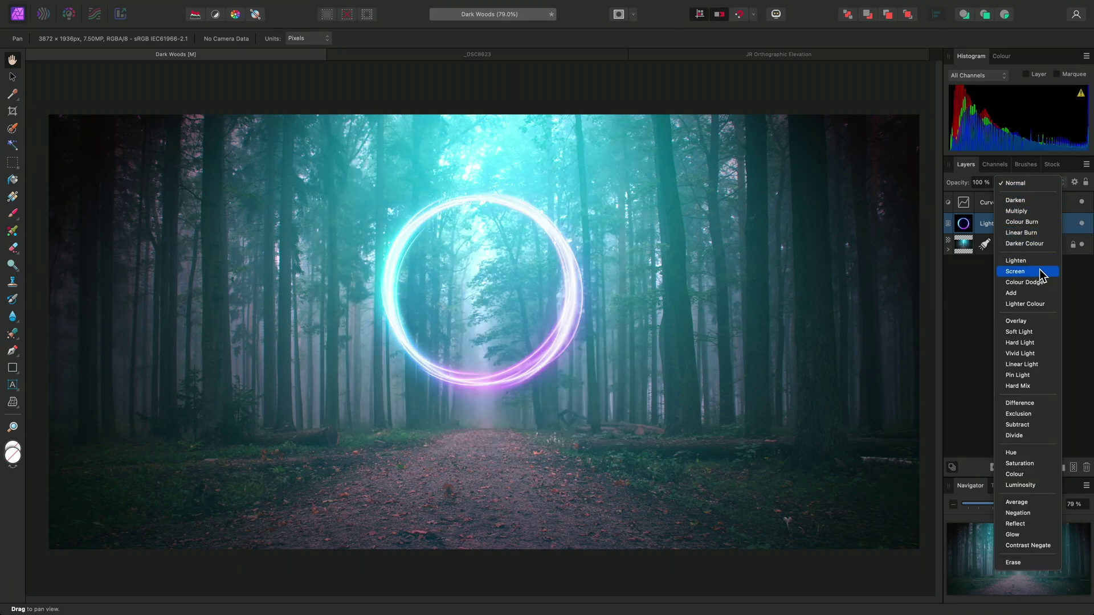
{"action": "left_click", "coordinate": [1039, 272]}
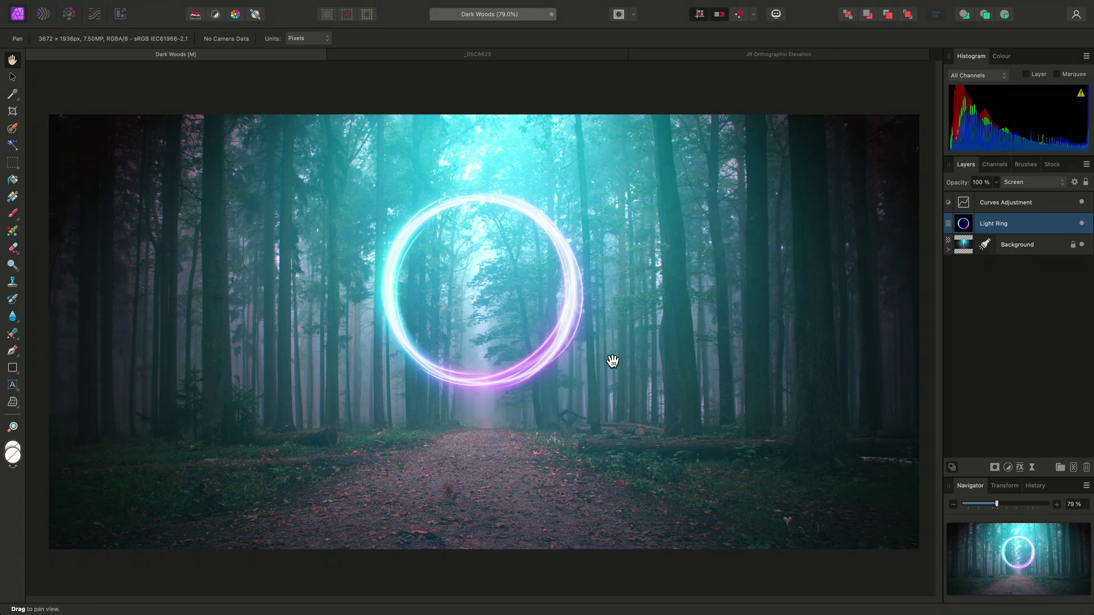
Step: Reset the Background layer's live lighting, change the light type to Point, and centre the light inside the glowing ring
{"action": "left_click", "coordinate": [990, 246]}
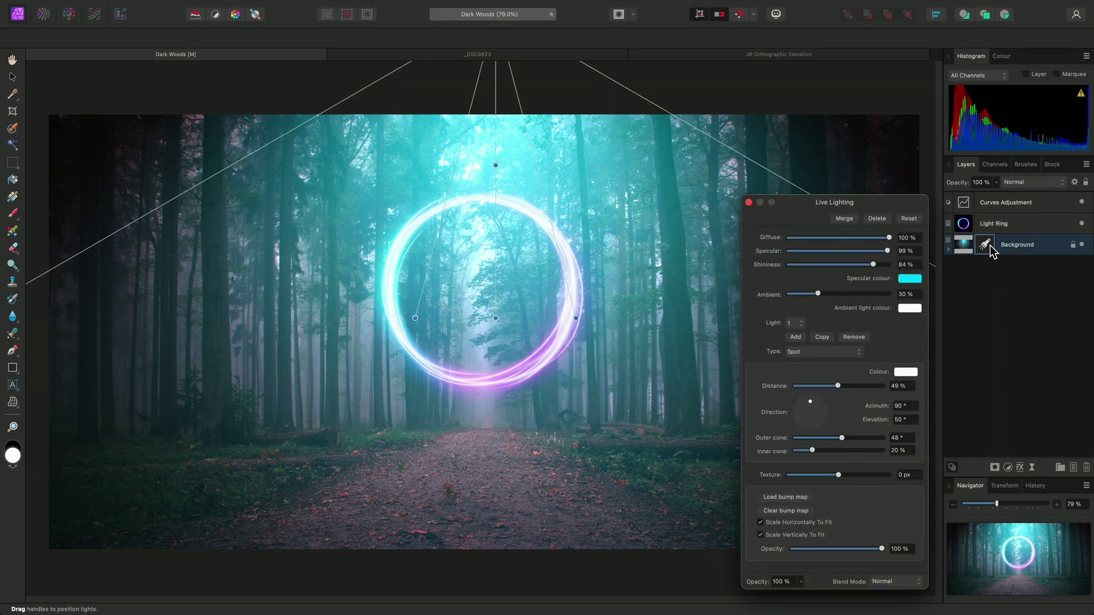
{"action": "left_click", "coordinate": [917, 218]}
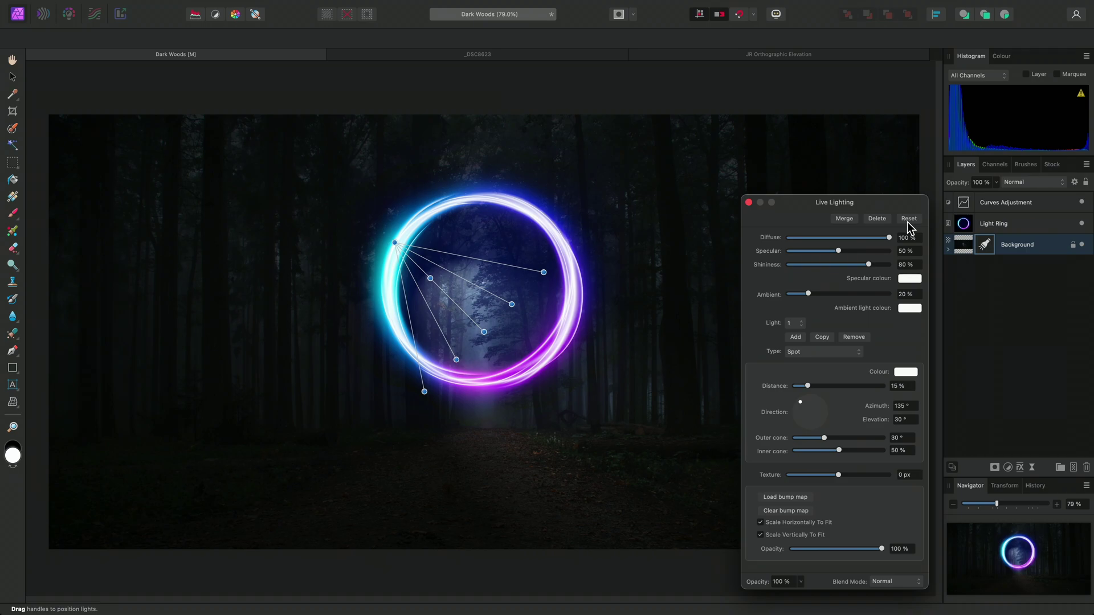
{"action": "left_click", "coordinate": [834, 352]}
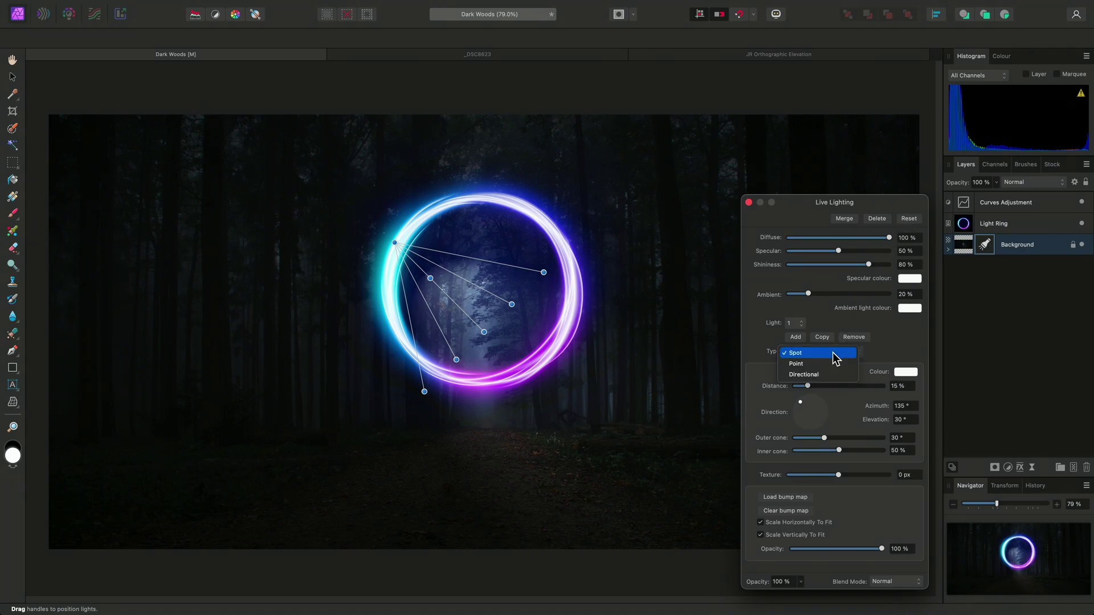
{"action": "left_click", "coordinate": [835, 368]}
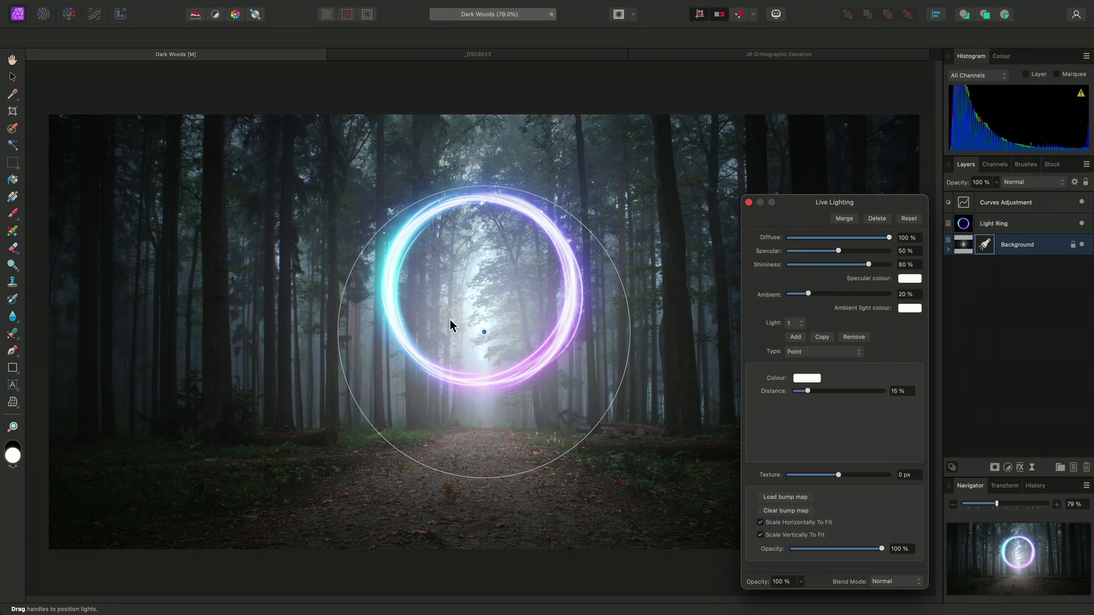
{"action": "left_click_drag", "start_coordinate": [482, 331], "coordinate": [477, 289]}
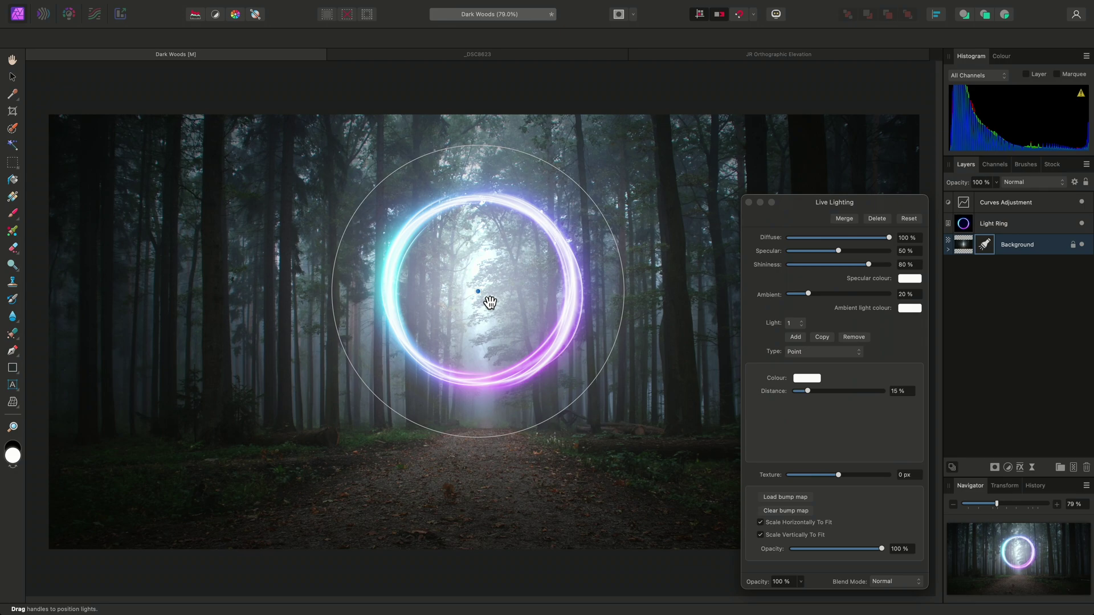
Step: Colour the point light purple by sampling the lower-right part of the light ring
{"action": "left_click", "coordinate": [807, 378]}
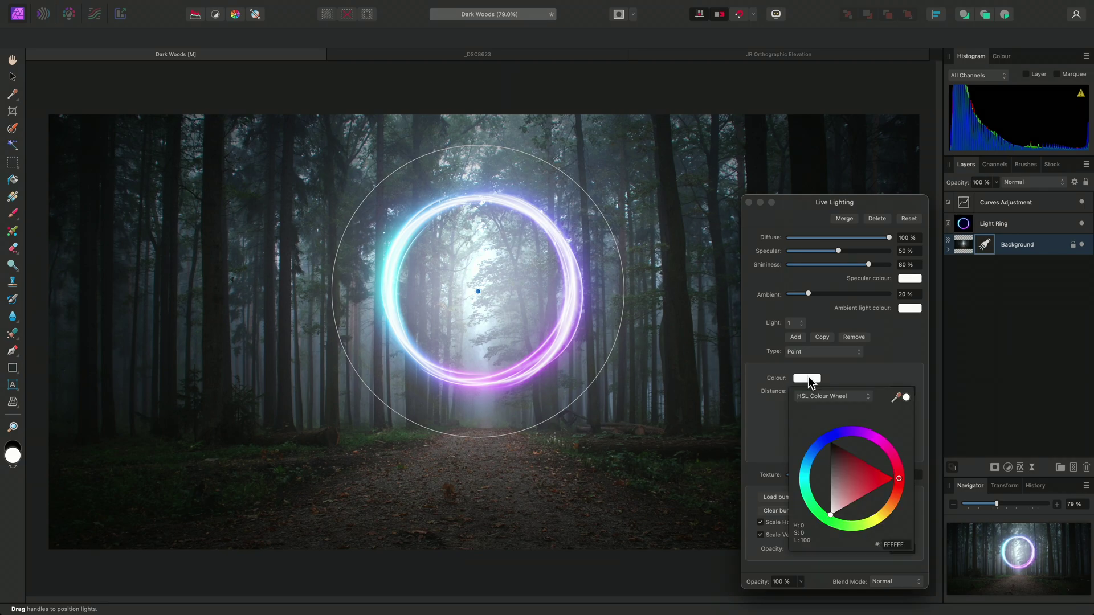
{"action": "left_click_drag", "start_coordinate": [906, 398], "coordinate": [543, 349]}
{"action": "left_click", "coordinate": [907, 397]}
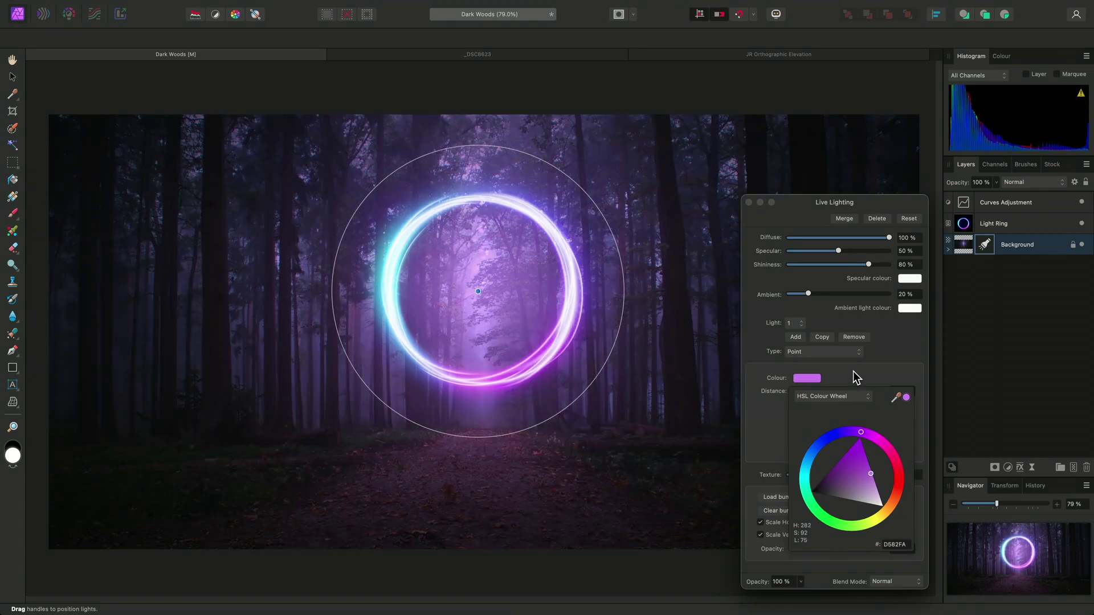
{"action": "left_click", "coordinate": [885, 354]}
Step: Set the specular colour to a light cyan sampled from the left edge of the light ring
{"action": "left_click", "coordinate": [907, 279]}
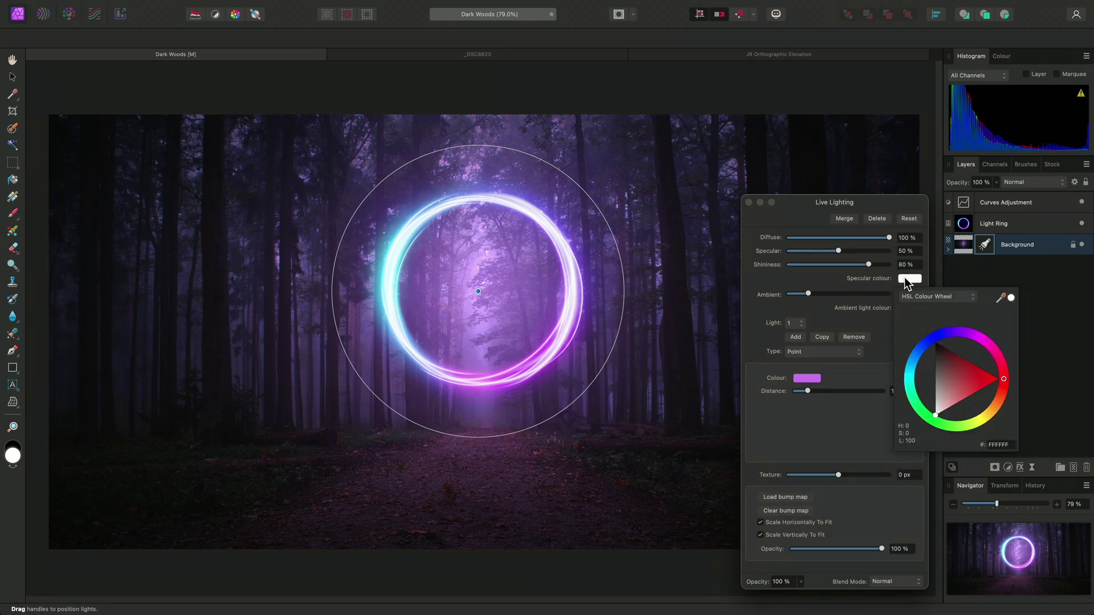
{"action": "left_click_drag", "start_coordinate": [1002, 298], "coordinate": [388, 251]}
{"action": "left_click", "coordinate": [1010, 297]}
{"action": "left_click", "coordinate": [771, 280]}
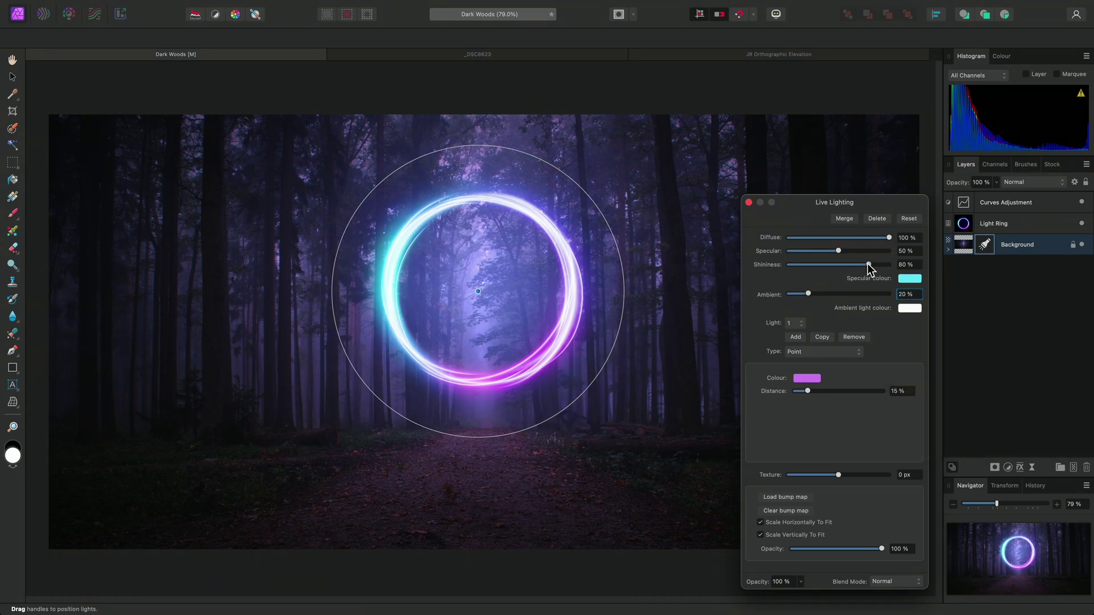
Step: Try the lighting at 76% specular, 83% shininess and 51% ambient, with the point light's distance at 17%
{"action": "mouse_move", "coordinate": [867, 265]}
{"action": "left_mouse_down"}
{"action": "mouse_move", "coordinate": [810, 267]}
{"action": "mouse_move", "coordinate": [879, 265]}
{"action": "left_mouse_up"}
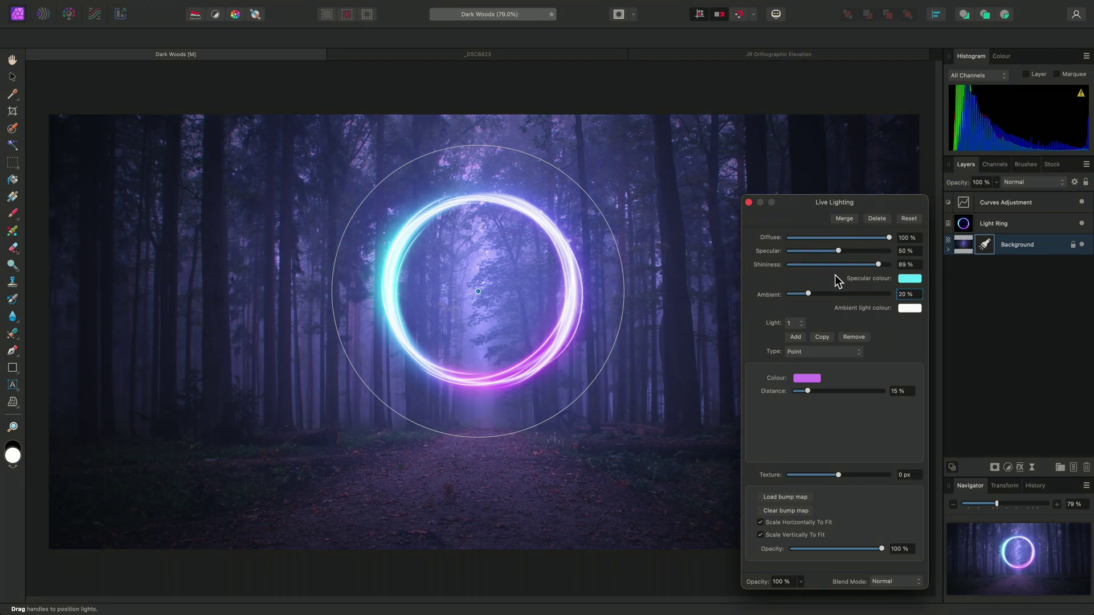
{"action": "left_click_drag", "start_coordinate": [839, 251], "coordinate": [864, 251]}
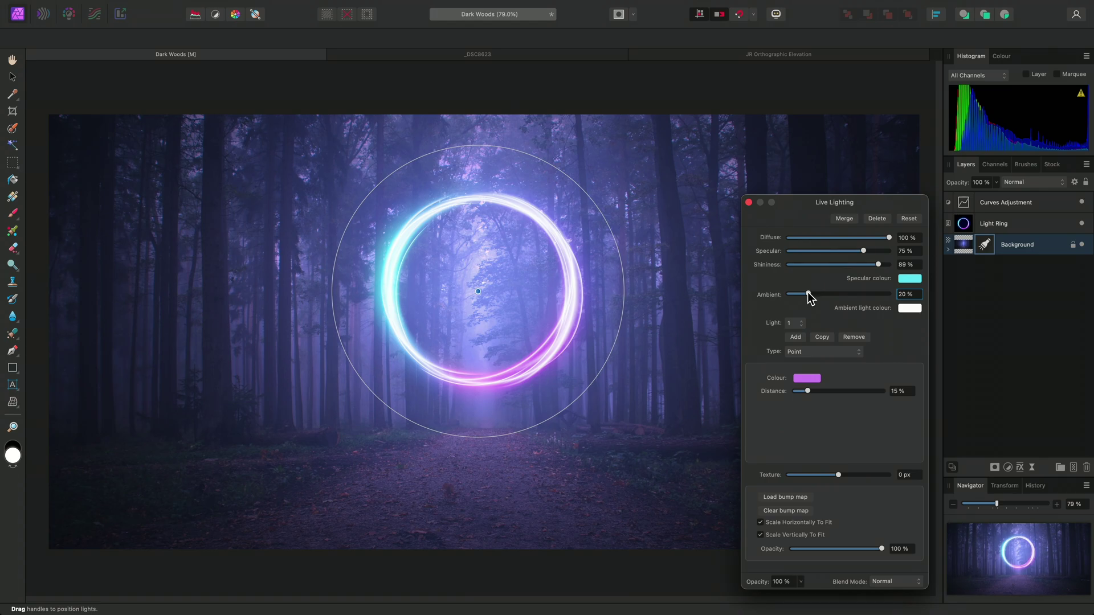
{"action": "left_click_drag", "start_coordinate": [809, 292], "coordinate": [877, 293]}
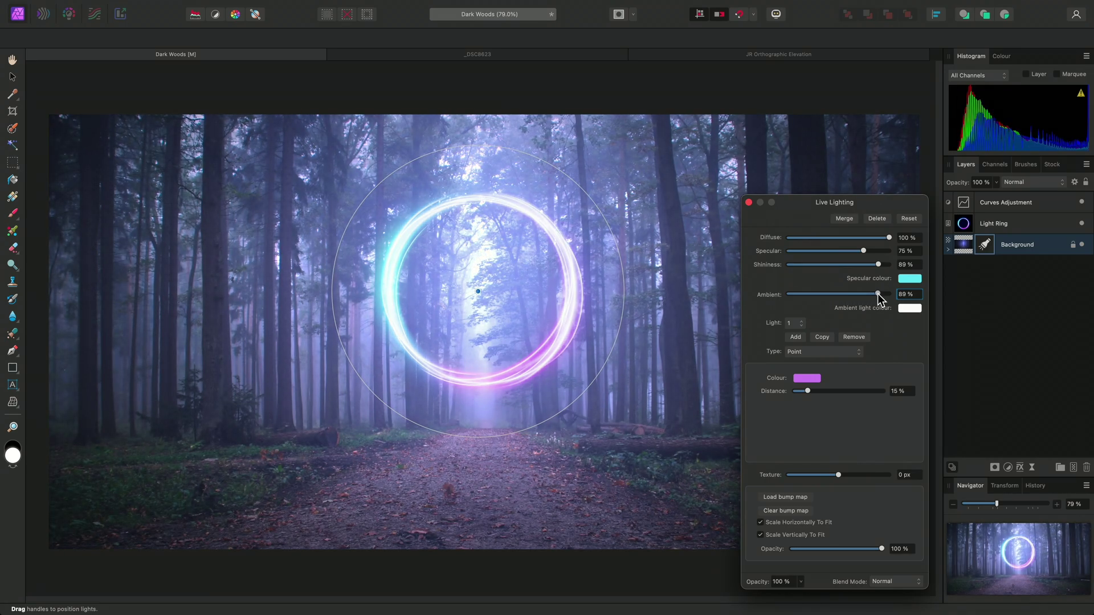
{"action": "left_click_drag", "start_coordinate": [878, 293], "coordinate": [839, 298]}
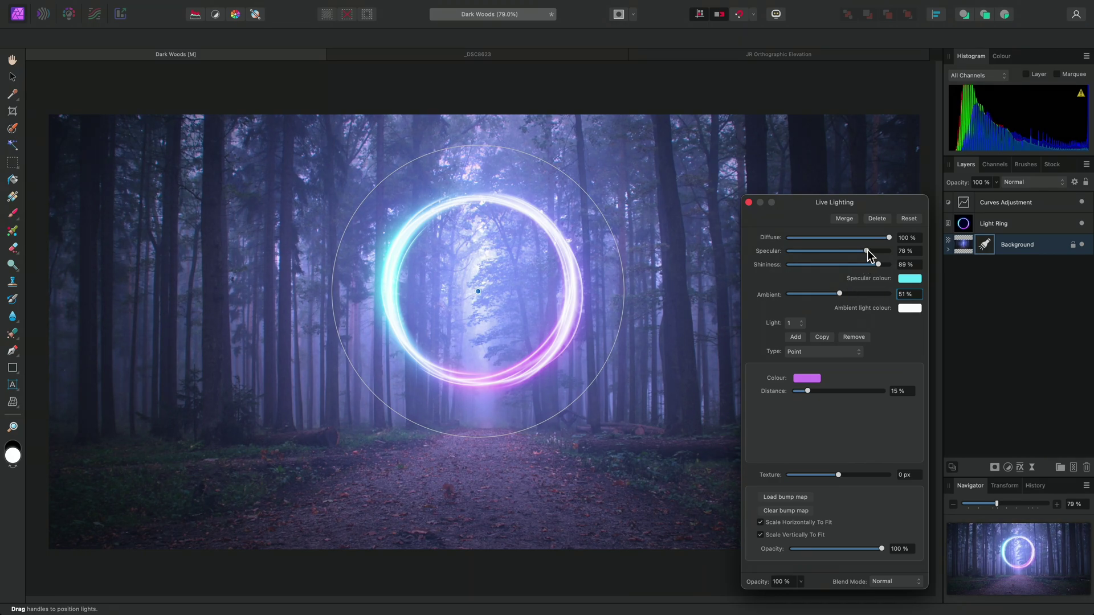
{"action": "mouse_move", "coordinate": [864, 251]}
{"action": "left_mouse_down"}
{"action": "mouse_move", "coordinate": [882, 252]}
{"action": "mouse_move", "coordinate": [866, 251]}
{"action": "mouse_move", "coordinate": [872, 267]}
{"action": "left_mouse_up"}
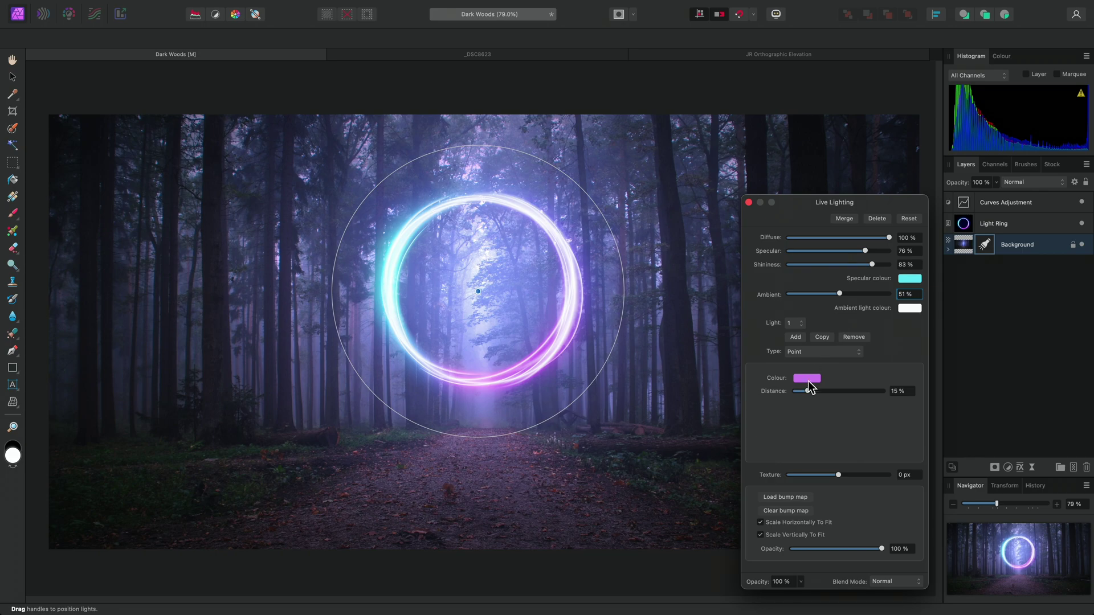
{"action": "left_click_drag", "start_coordinate": [808, 392], "coordinate": [799, 392]}
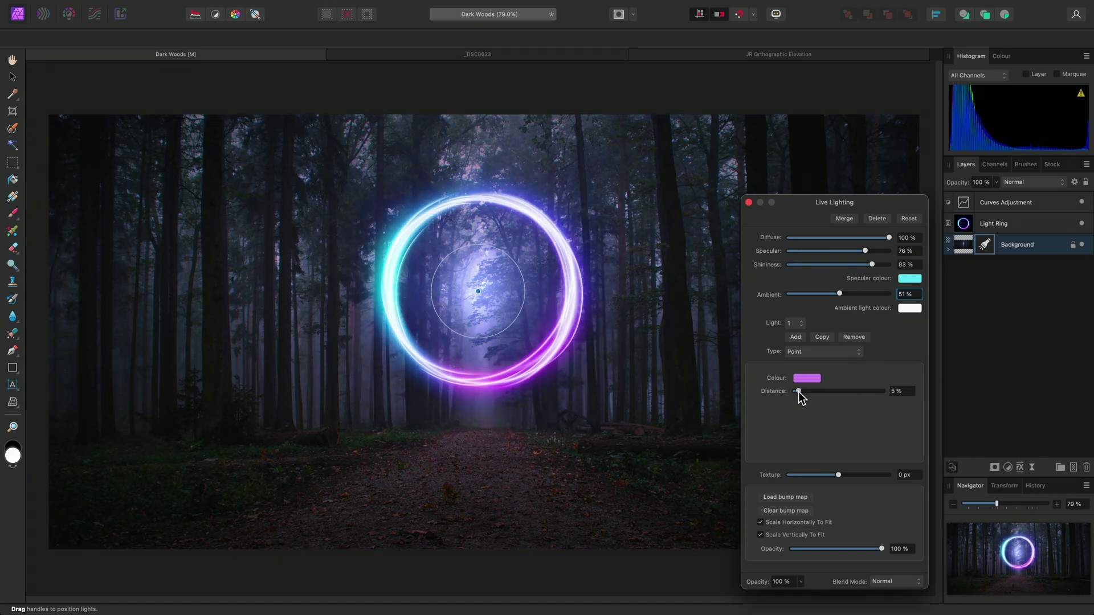
{"action": "mouse_move", "coordinate": [799, 392]}
{"action": "left_mouse_down"}
{"action": "mouse_move", "coordinate": [820, 391]}
{"action": "mouse_move", "coordinate": [808, 391]}
{"action": "left_mouse_up"}
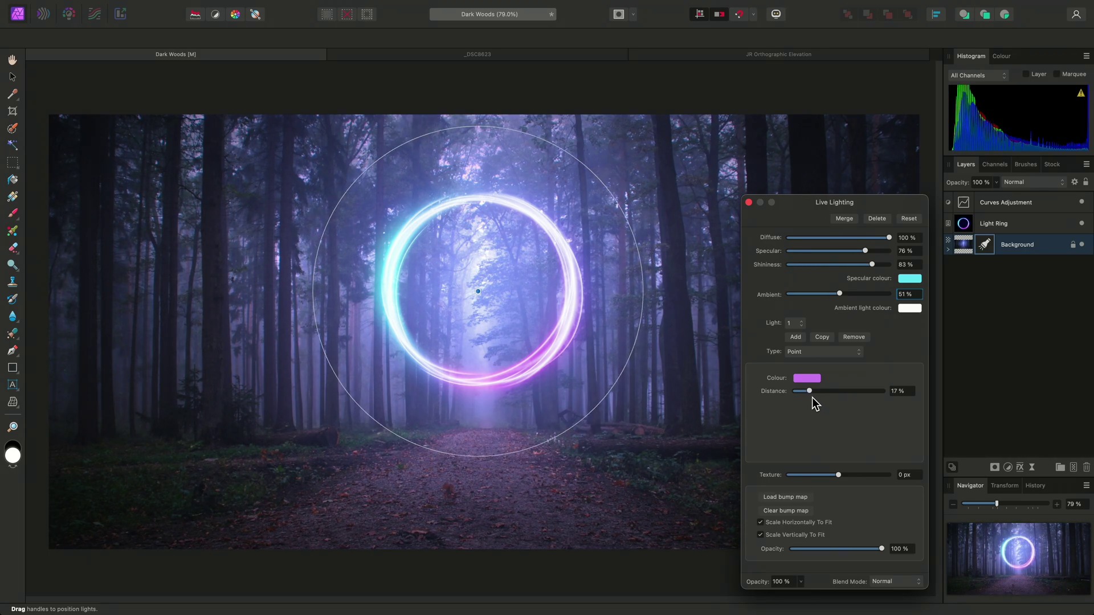
Step: Set specular to 100%, shininess to 85%, ambient to 20% and the point light's distance to 12%, and close the lighting settings
{"action": "left_click", "coordinate": [906, 252]}
{"action": "type", "text": "100"}
{"action": "key", "text": "Tab"}
{"action": "type", "text": "85"}
{"action": "key", "text": "Tab"}
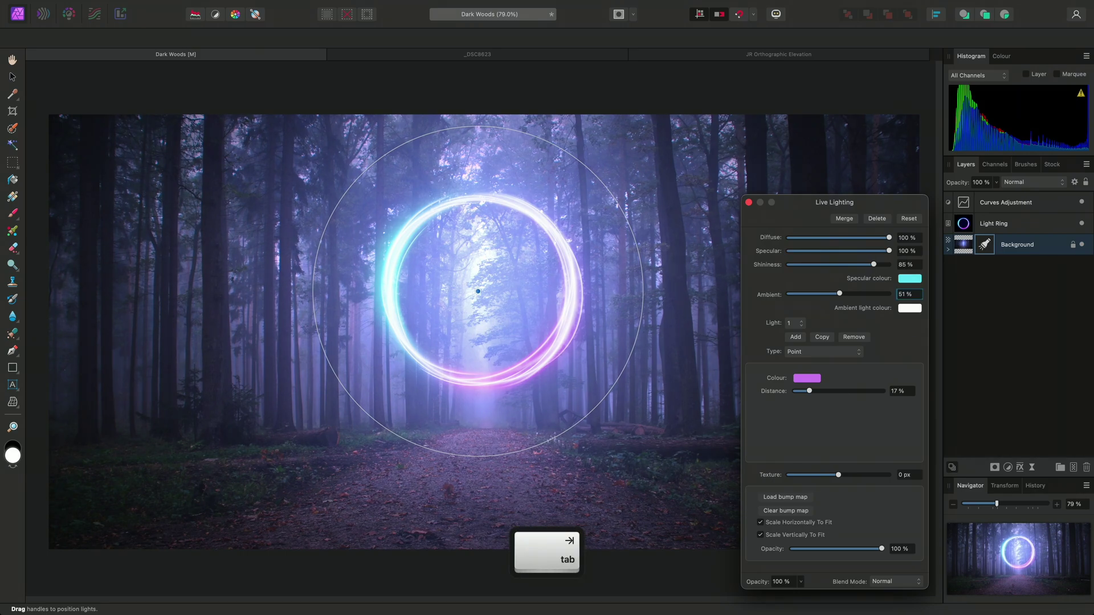
{"action": "type", "text": "20"}
{"action": "key", "text": "Tab"}
{"action": "type", "text": "12"}
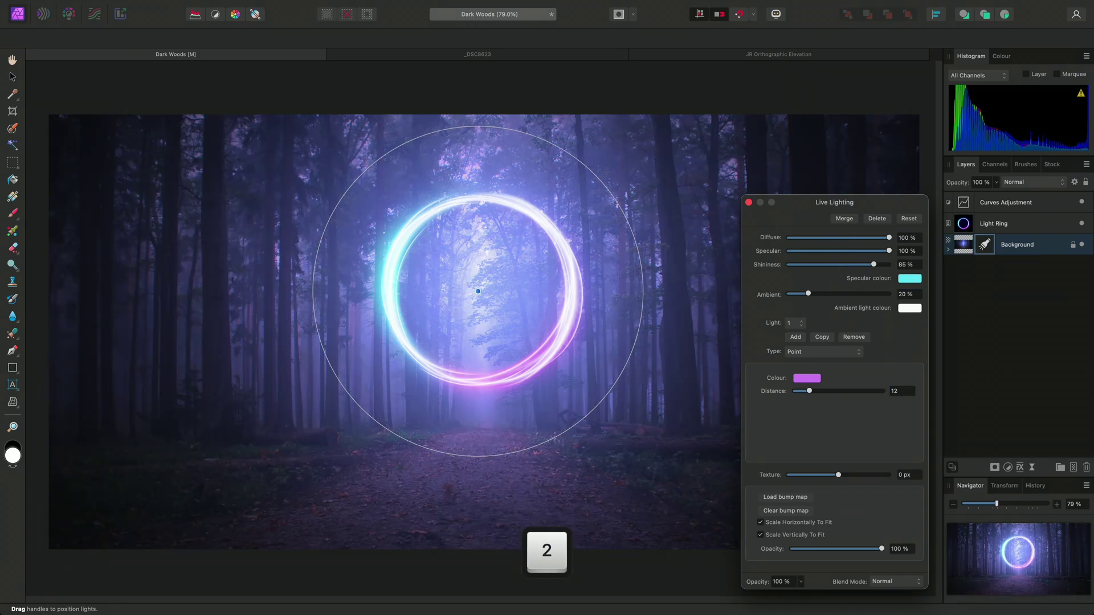
{"action": "key", "text": "Return"}
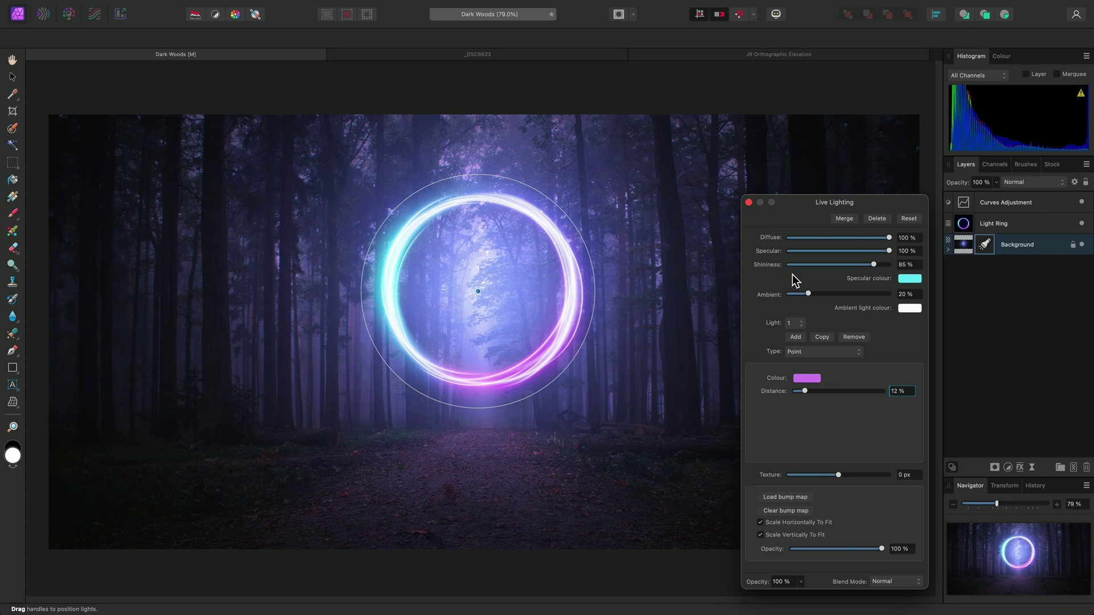
{"action": "left_click", "coordinate": [749, 203]}
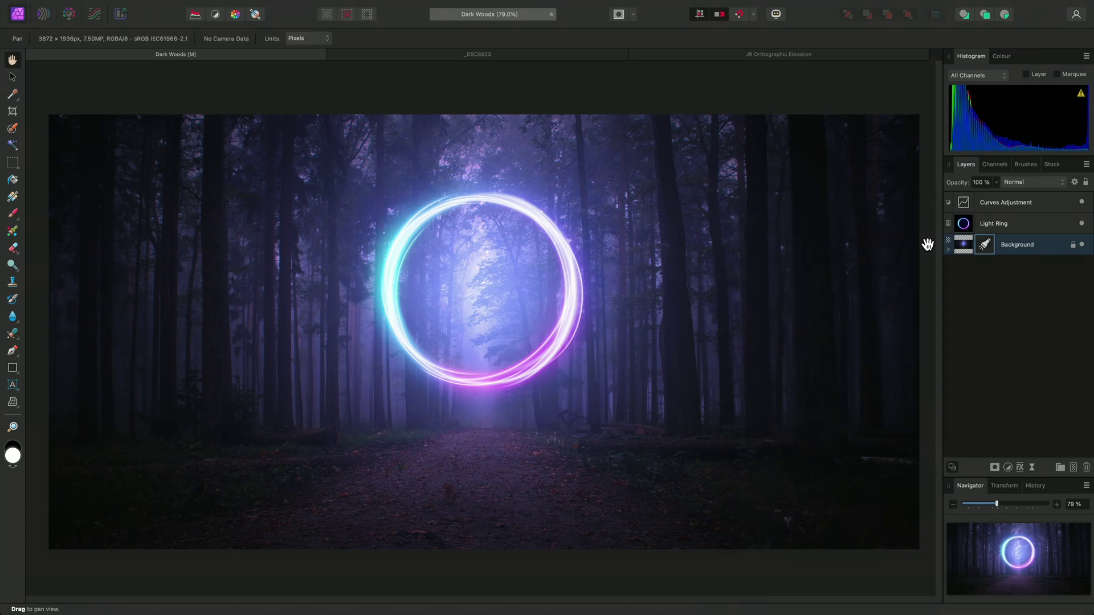
Step: Expand the Background layer and switch its Lighting filter off and on to compare the relit scene with the original
{"action": "left_click", "coordinate": [949, 249]}
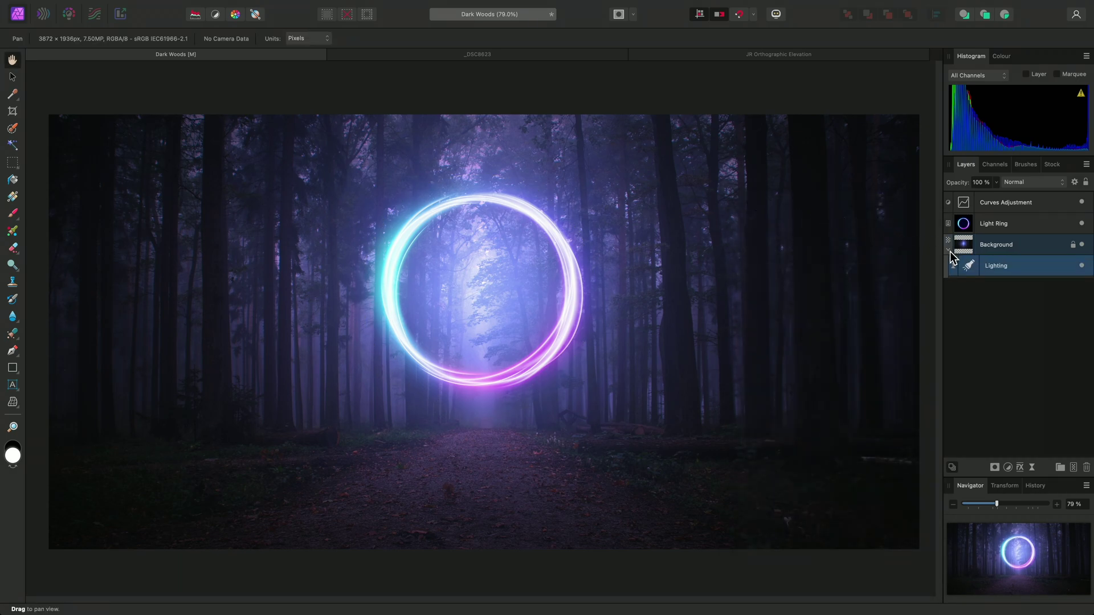
{"action": "left_click", "coordinate": [1082, 266]}
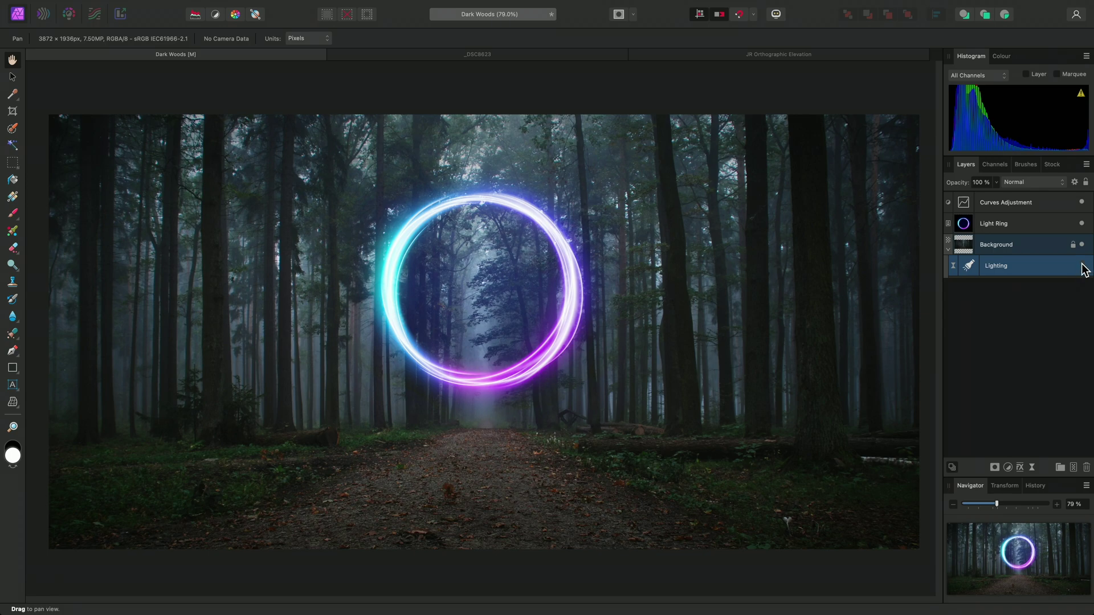
{"action": "left_click", "coordinate": [1082, 265]}
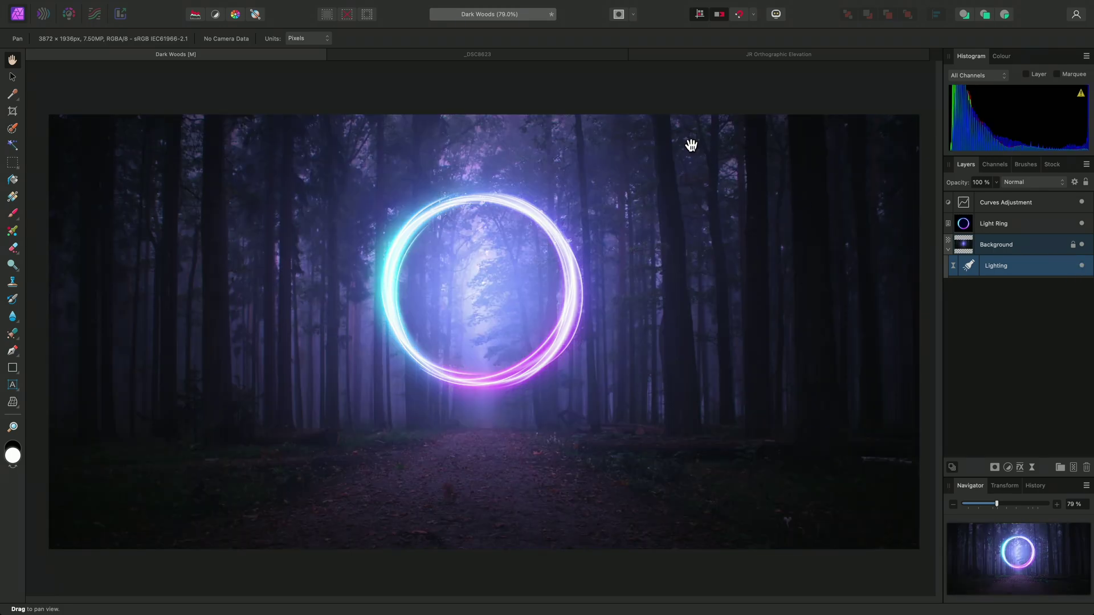
Step: Switch to the _DSC8623 night photo, add a live Lighting filter layer above the adjustments, and set the light type to Directional
{"action": "left_click", "coordinate": [607, 53]}
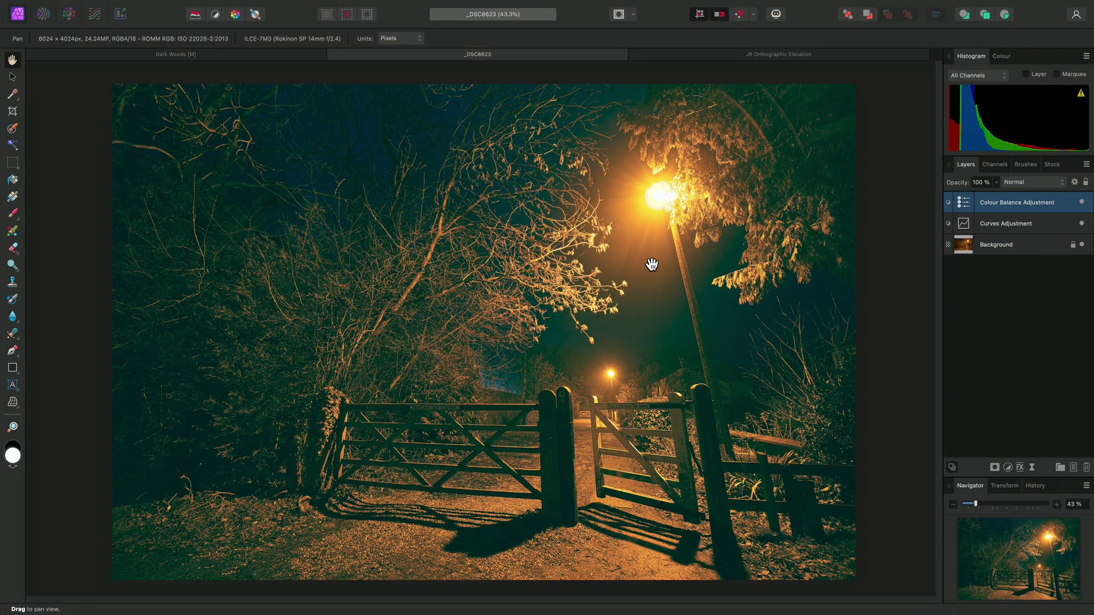
{"action": "mouse_move", "coordinate": [350, 5]}
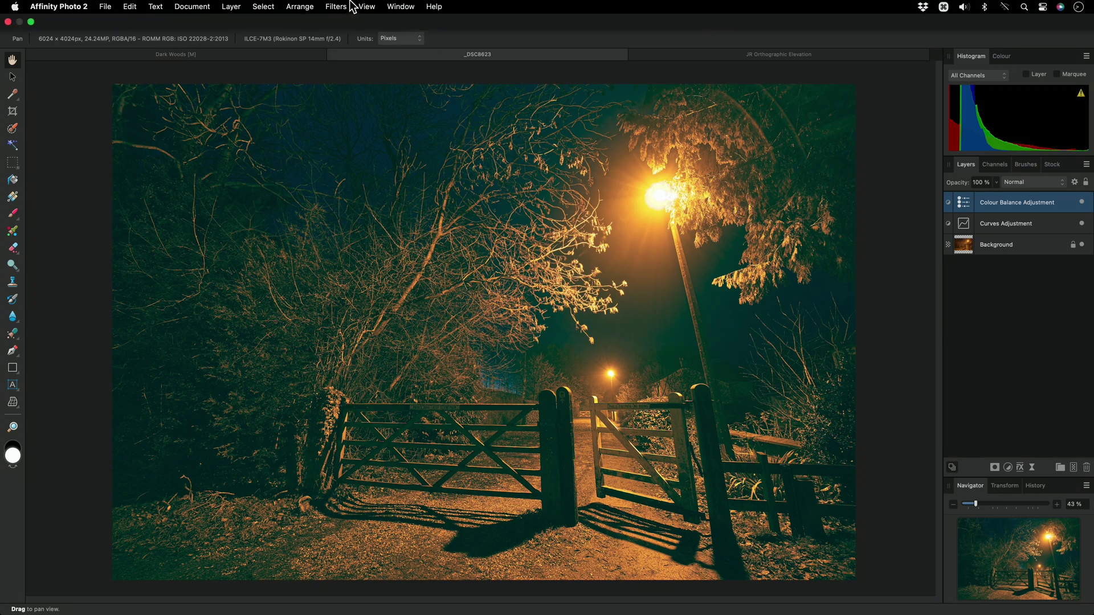
{"action": "left_click", "coordinate": [232, 6]}
{"action": "mouse_move", "coordinate": [328, 169]}
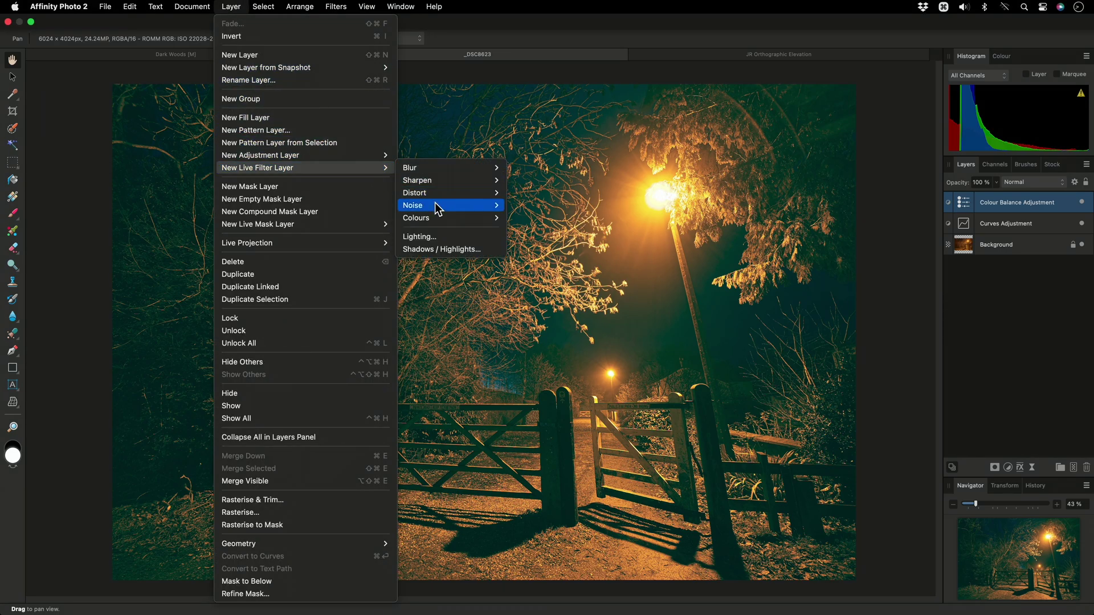
{"action": "left_click", "coordinate": [444, 237]}
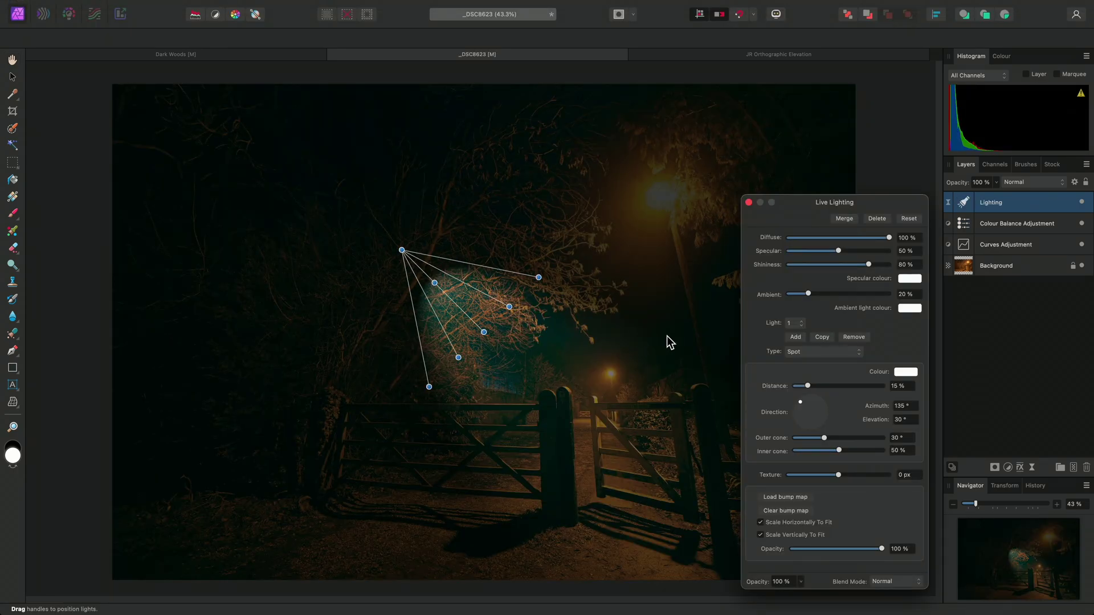
{"action": "left_click", "coordinate": [808, 352]}
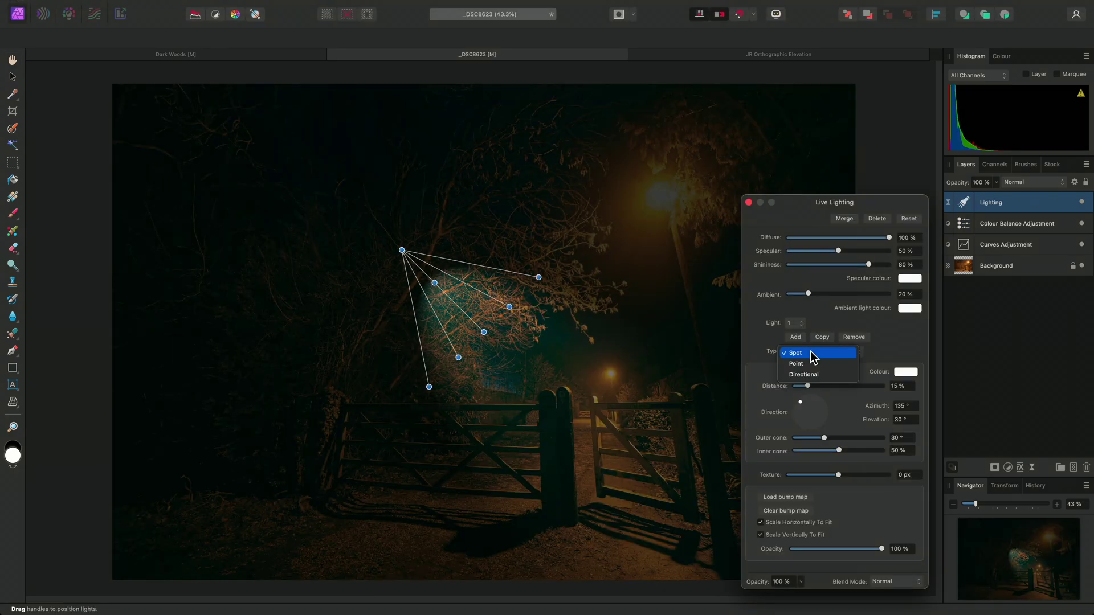
{"action": "left_click", "coordinate": [833, 379]}
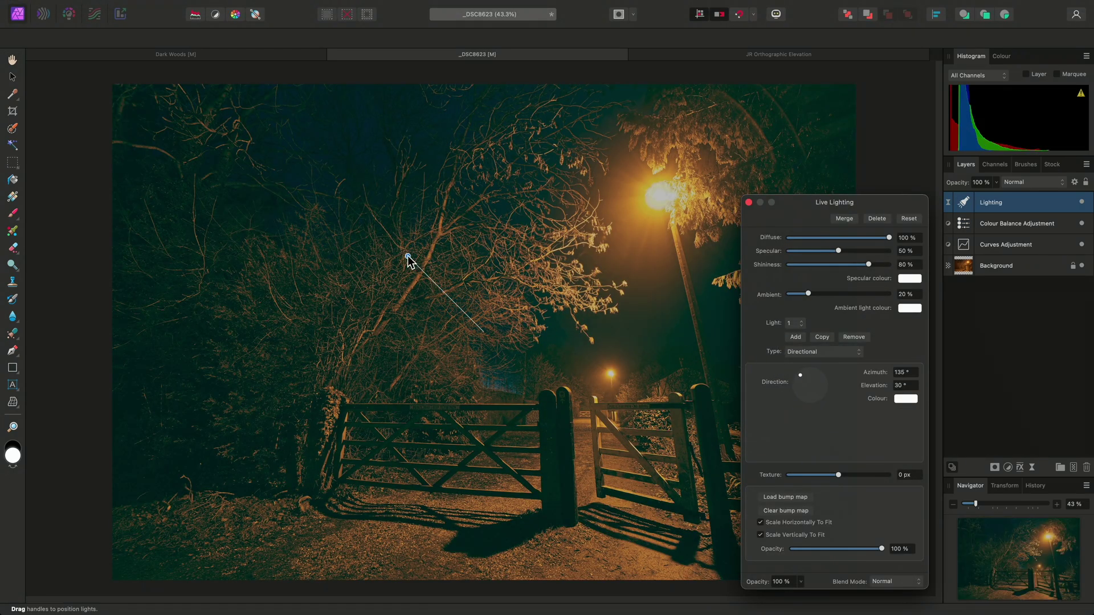
Step: Aim the directional light with an azimuth of 0° and an elevation of 48°
{"action": "left_click_drag", "start_coordinate": [408, 256], "coordinate": [406, 302]}
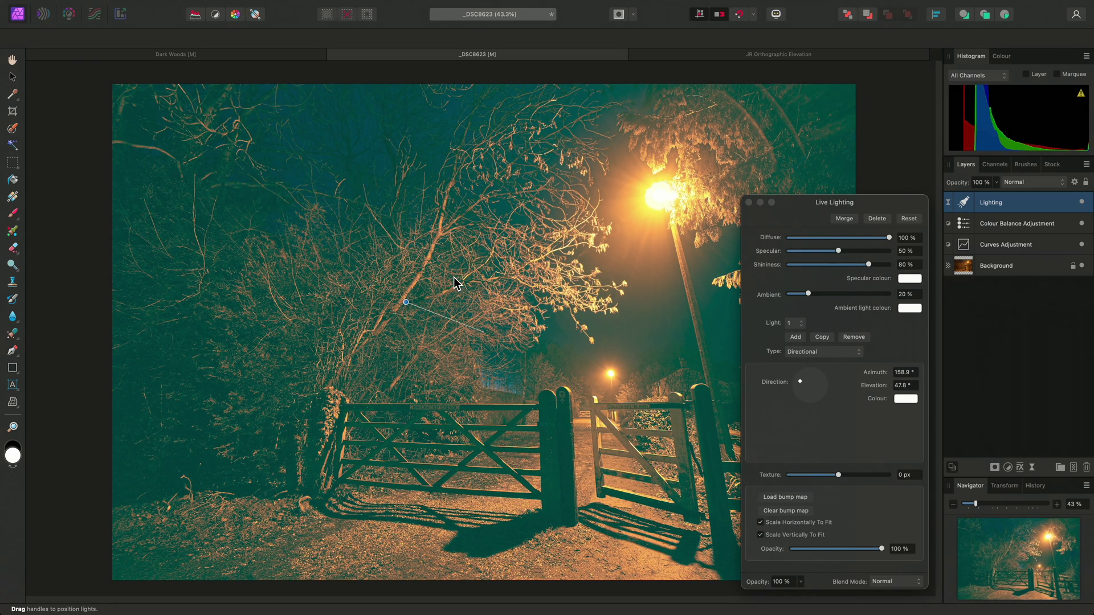
{"action": "mouse_move", "coordinate": [802, 382]}
{"action": "left_mouse_down"}
{"action": "mouse_move", "coordinate": [819, 379]}
{"action": "mouse_move", "coordinate": [803, 375]}
{"action": "mouse_move", "coordinate": [803, 392]}
{"action": "mouse_move", "coordinate": [813, 378]}
{"action": "left_mouse_up"}
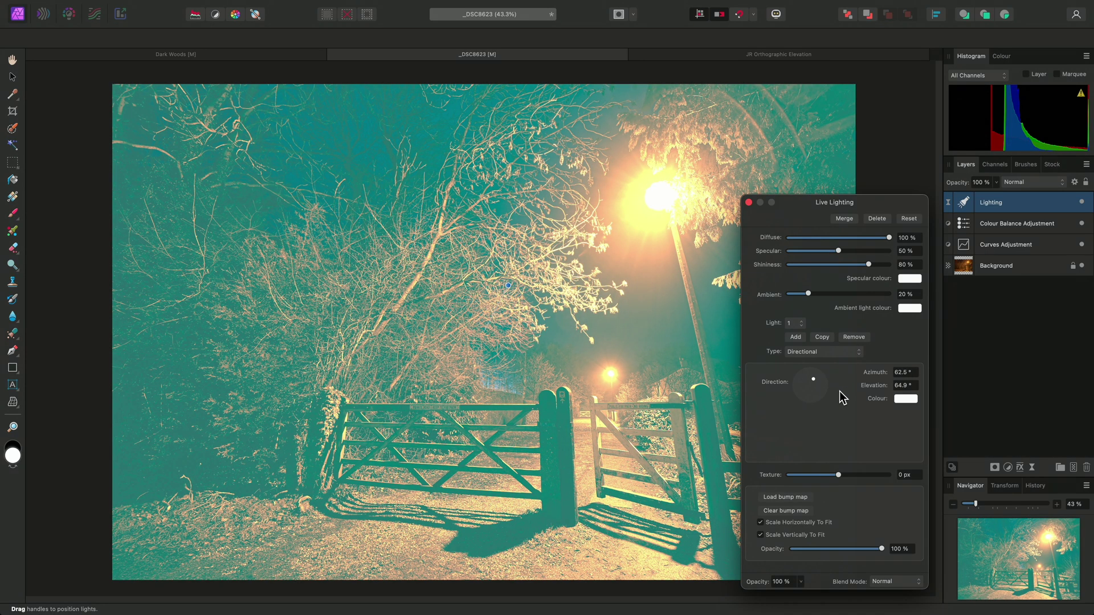
{"action": "left_click", "coordinate": [906, 373]}
{"action": "type", "text": "0"}
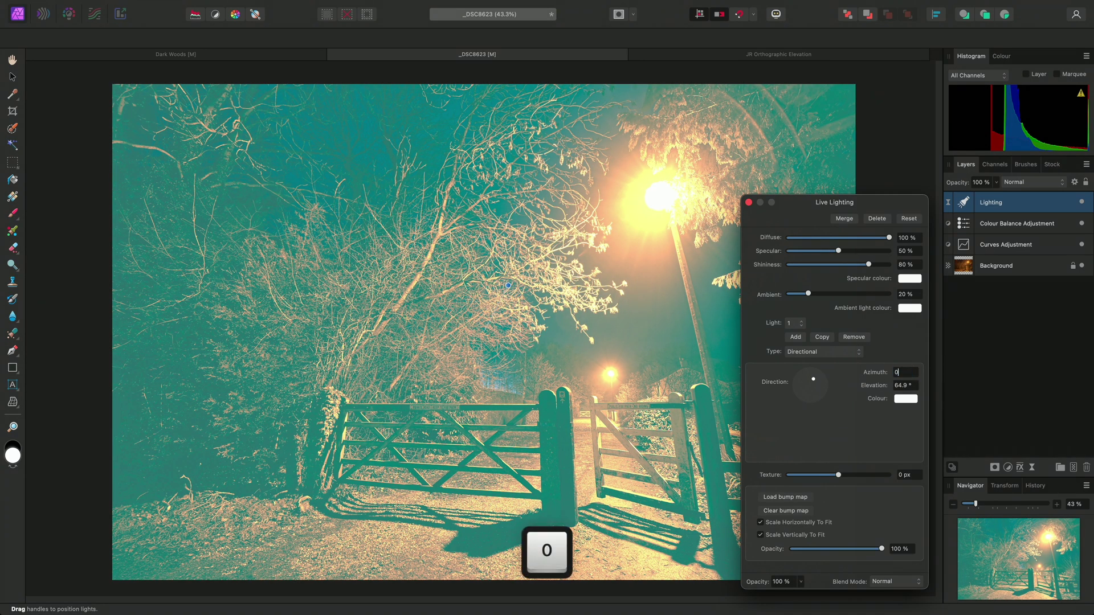
{"action": "key", "text": "Tab"}
{"action": "type", "text": "48"}
{"action": "key", "text": "Return"}
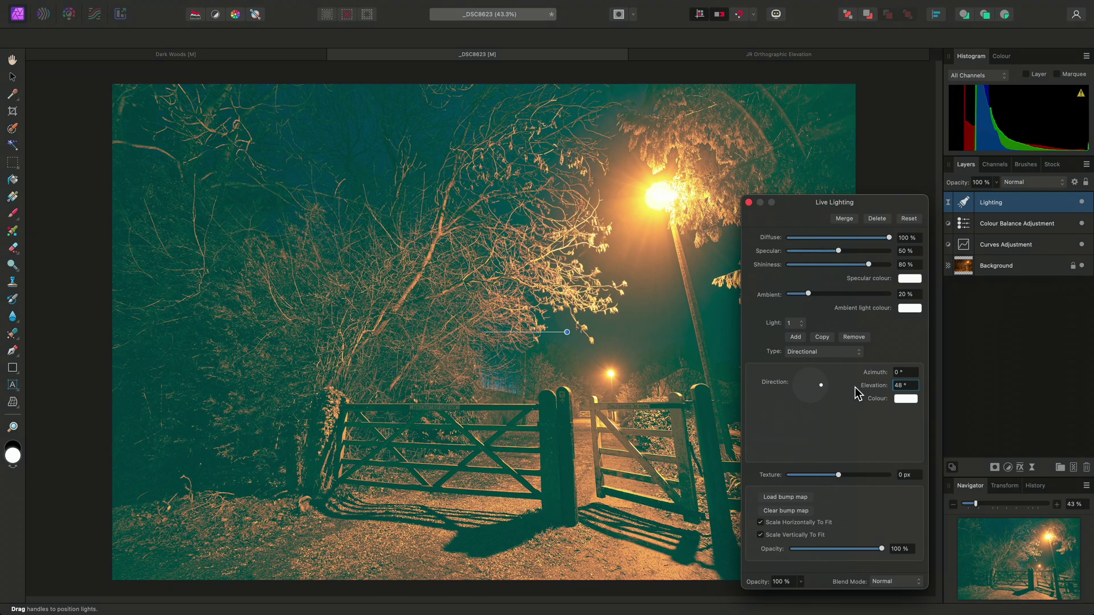
Step: Colour the directional light blue with the filter's blend mode on Lighten, and fine-tune its direction to azimuth 0.5° and elevation 47.2°
{"action": "left_click", "coordinate": [905, 399]}
{"action": "left_click", "coordinate": [918, 464]}
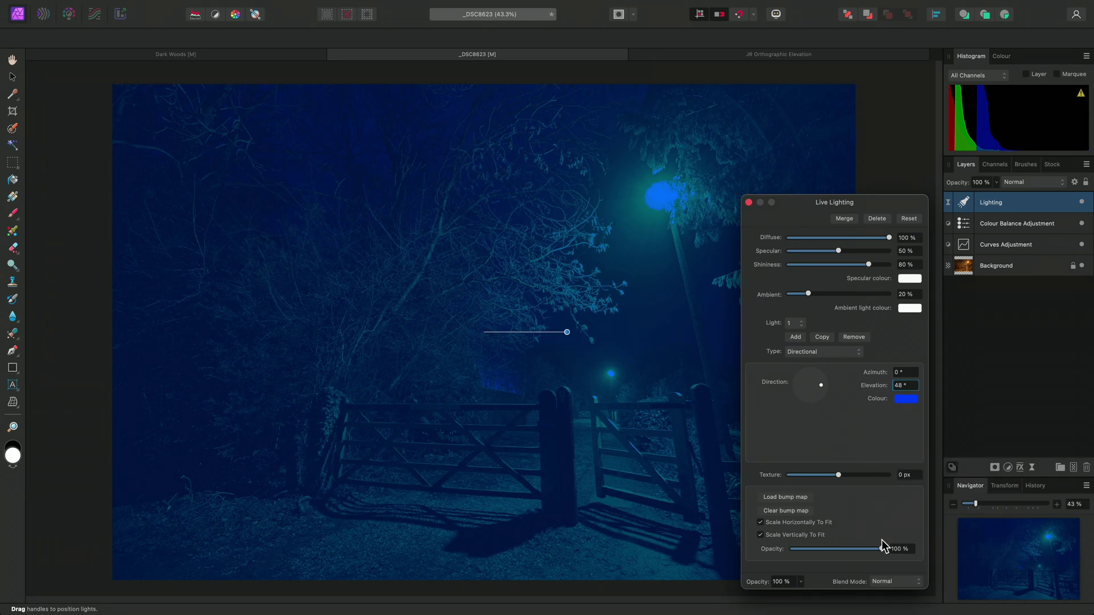
{"action": "left_click", "coordinate": [897, 580]}
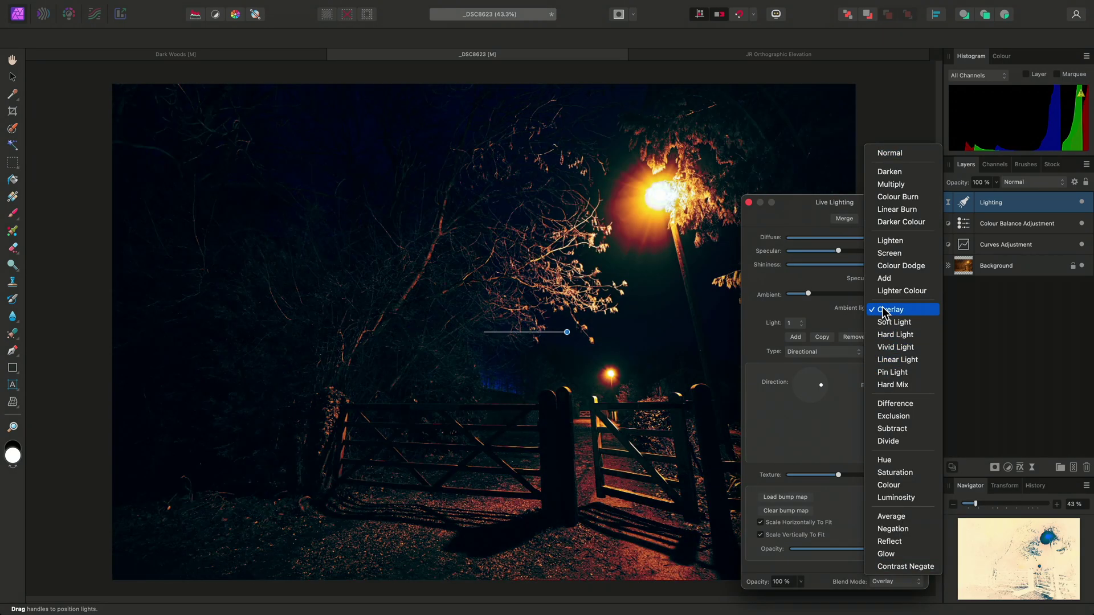
{"action": "left_click", "coordinate": [900, 241]}
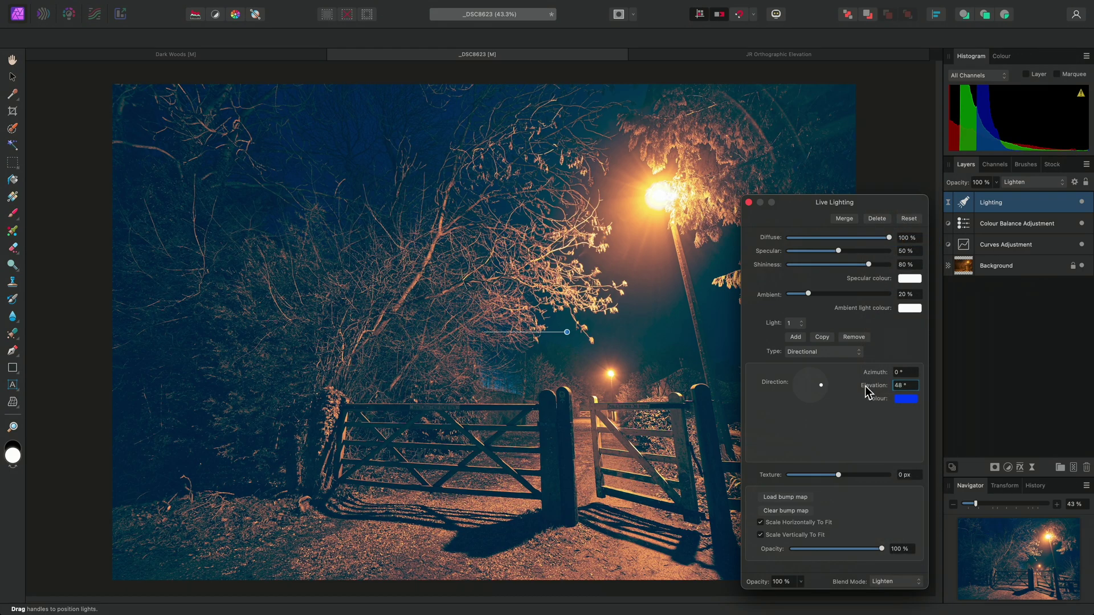
{"action": "mouse_move", "coordinate": [567, 331]}
{"action": "left_mouse_down"}
{"action": "mouse_move", "coordinate": [539, 333]}
{"action": "mouse_move", "coordinate": [601, 332]}
{"action": "mouse_move", "coordinate": [553, 333]}
{"action": "mouse_move", "coordinate": [568, 331]}
{"action": "left_mouse_up"}
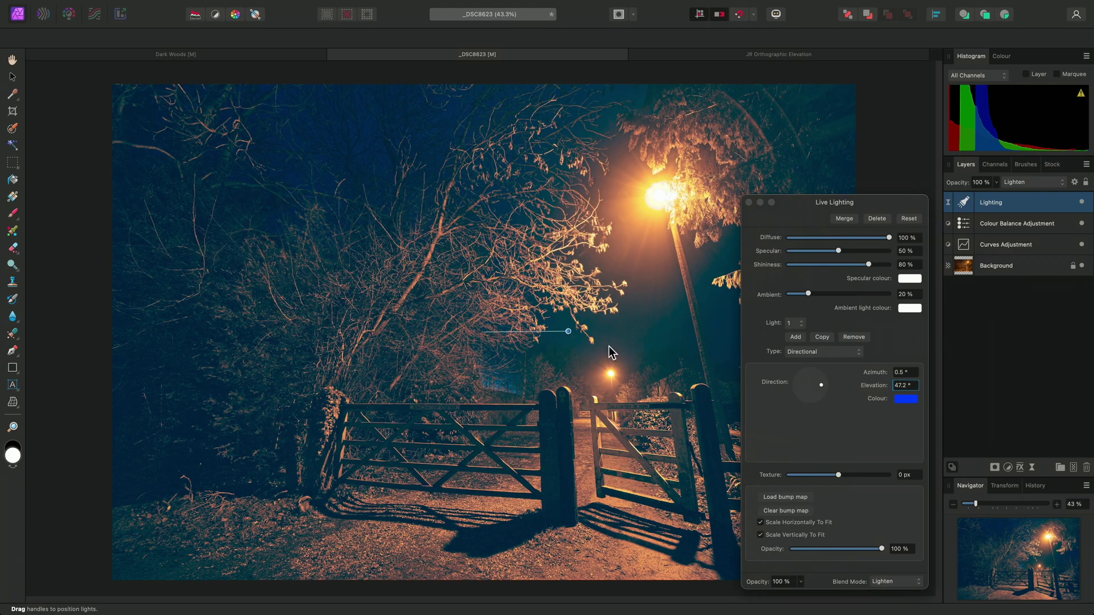
{"action": "key", "text": "Escape"}
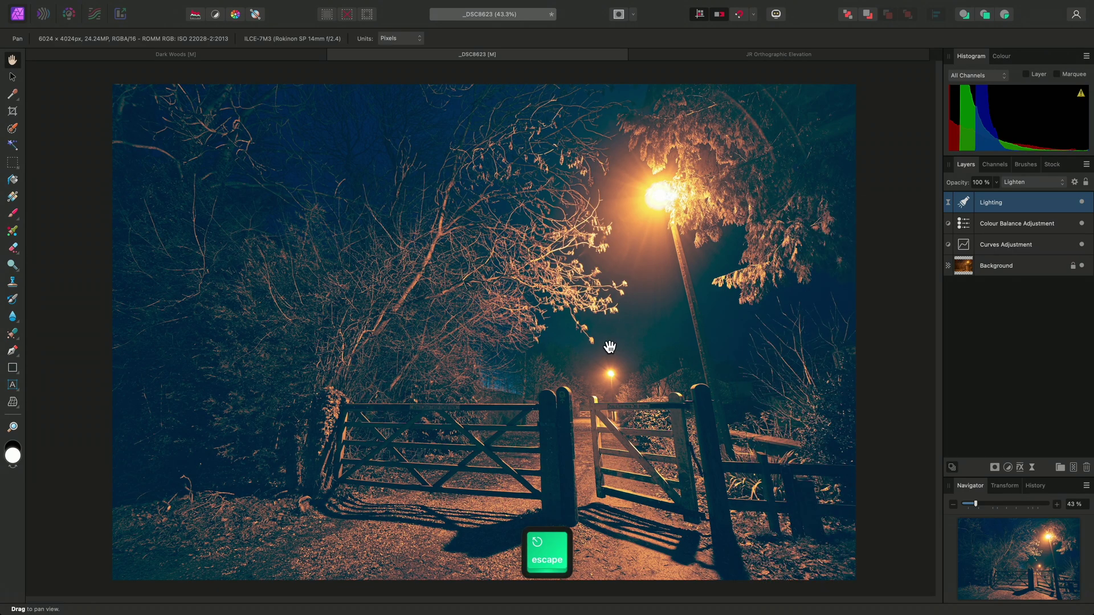
Step: Switch to the JR Orthographic Elevation document and add a live Lighting filter layer above its adjustments
{"action": "left_click", "coordinate": [690, 54]}
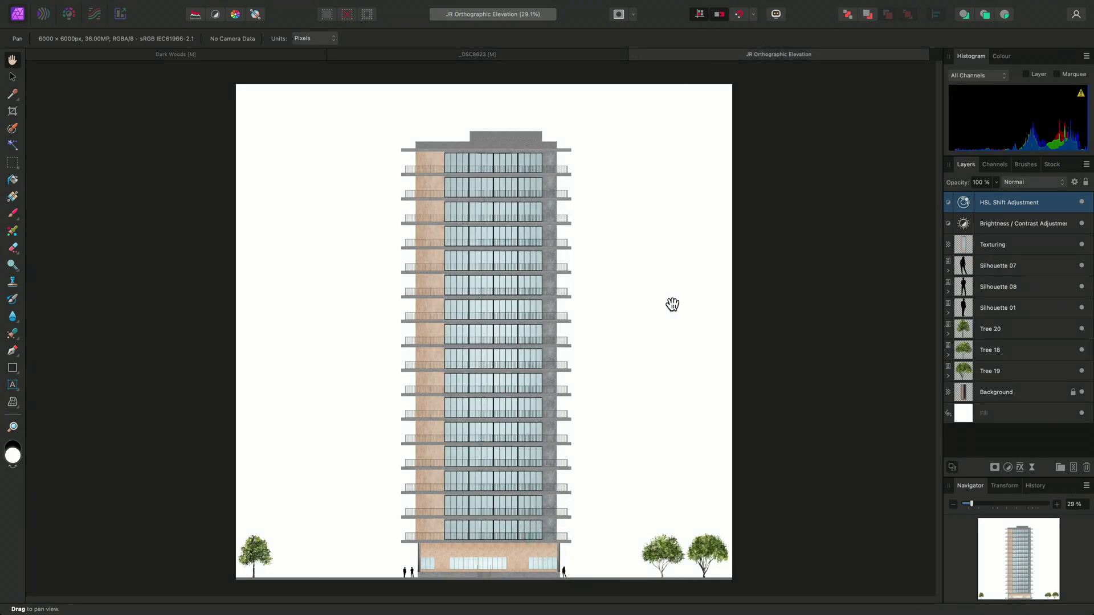
{"action": "mouse_move", "coordinate": [418, 4]}
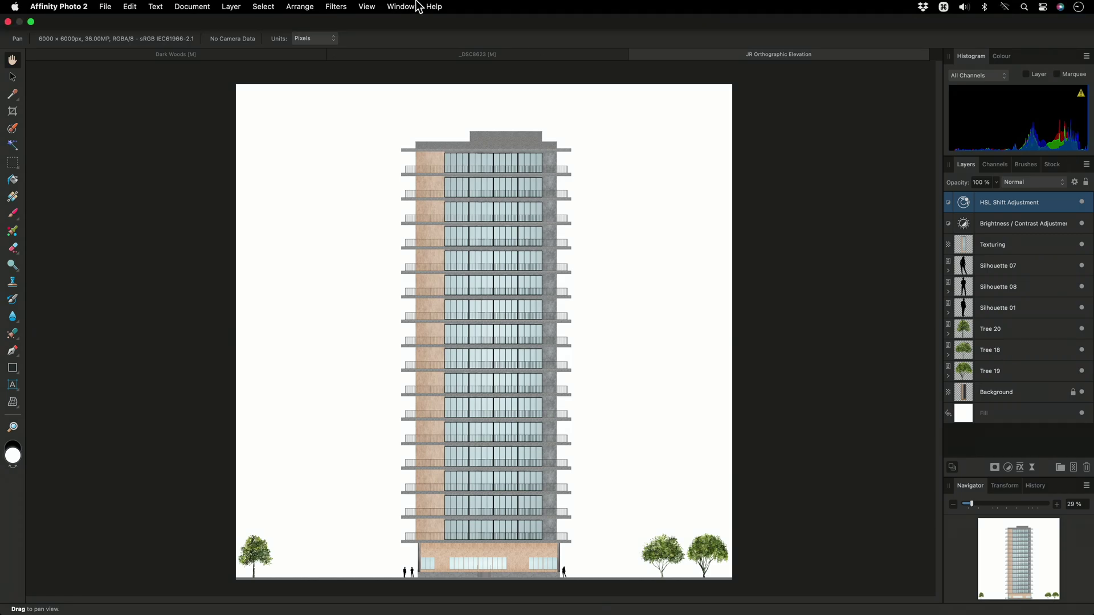
{"action": "left_click", "coordinate": [231, 6]}
{"action": "mouse_move", "coordinate": [338, 168]}
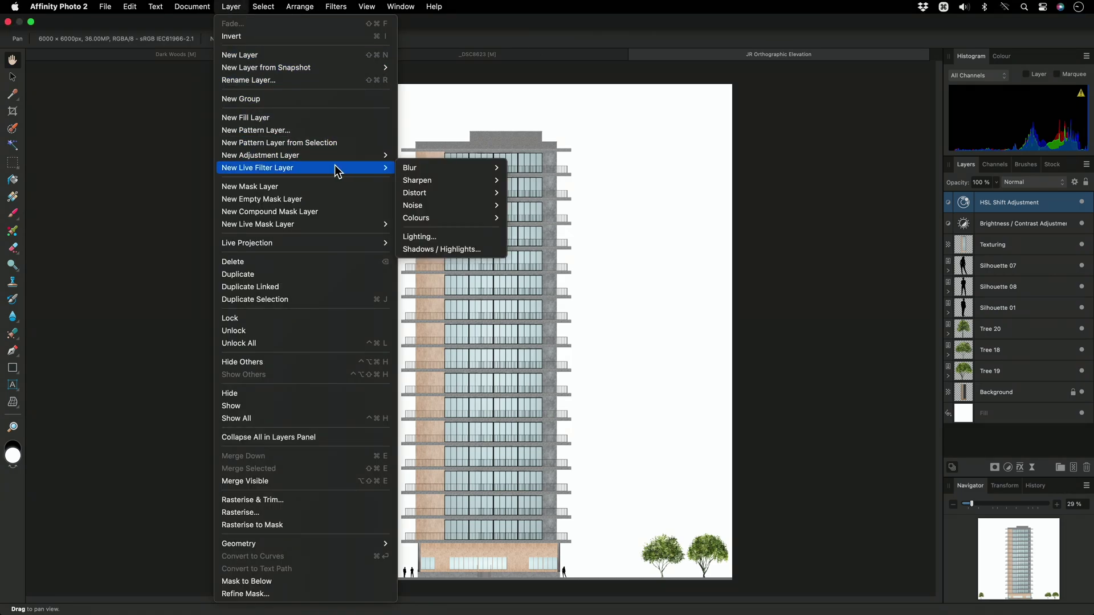
{"action": "left_click", "coordinate": [453, 237]}
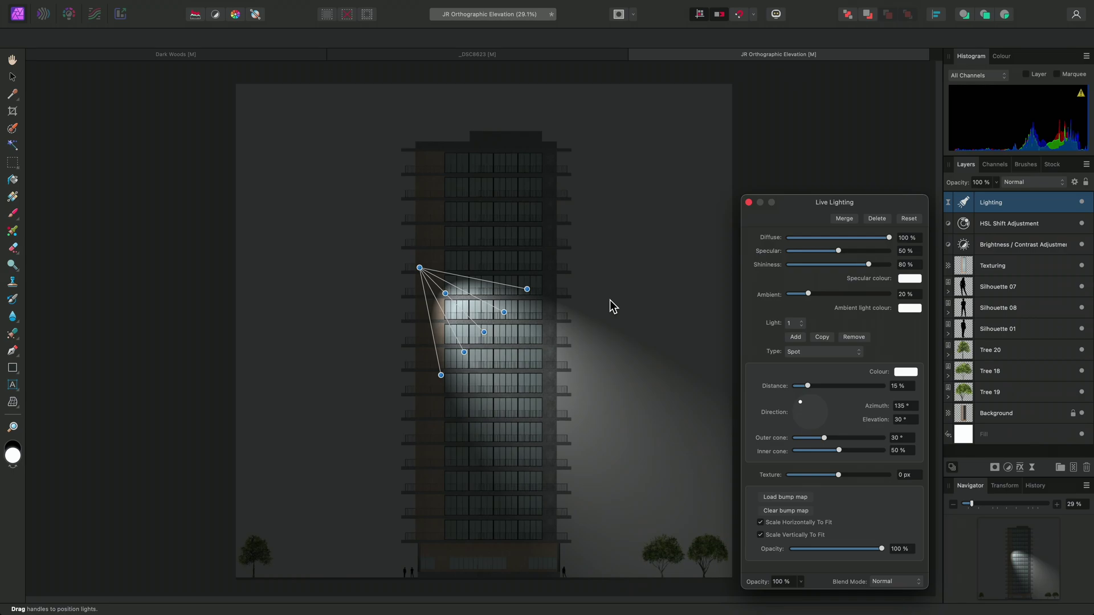
Step: Make the light Directional and aim it across the tower at an azimuth of 136.4° and an elevation of 46.1°
{"action": "left_click", "coordinate": [812, 352]}
{"action": "left_click", "coordinate": [823, 376]}
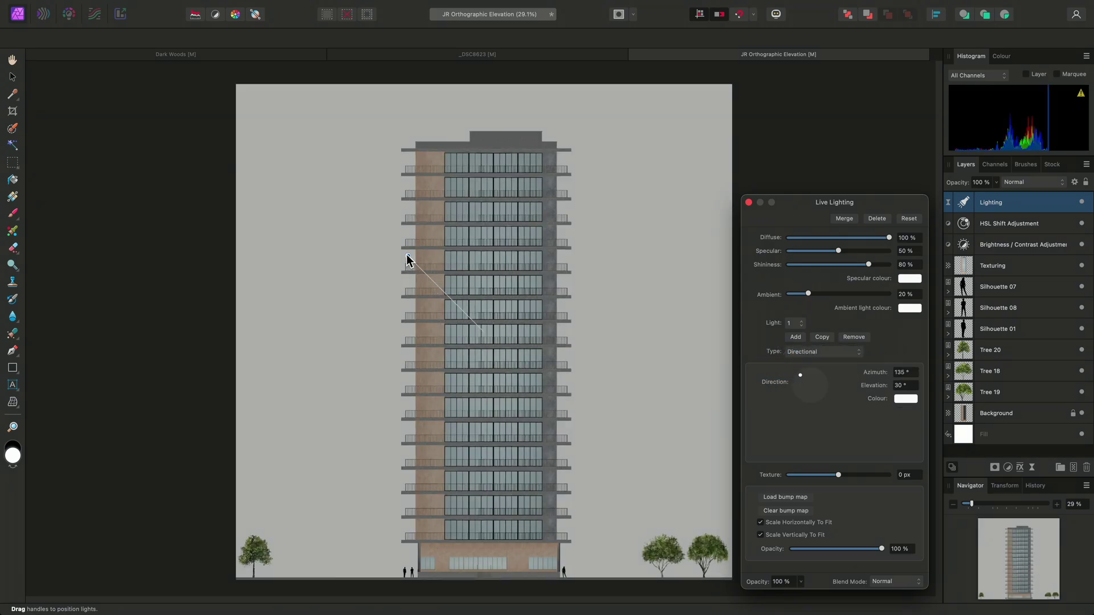
{"action": "left_click_drag", "start_coordinate": [407, 259], "coordinate": [420, 272]}
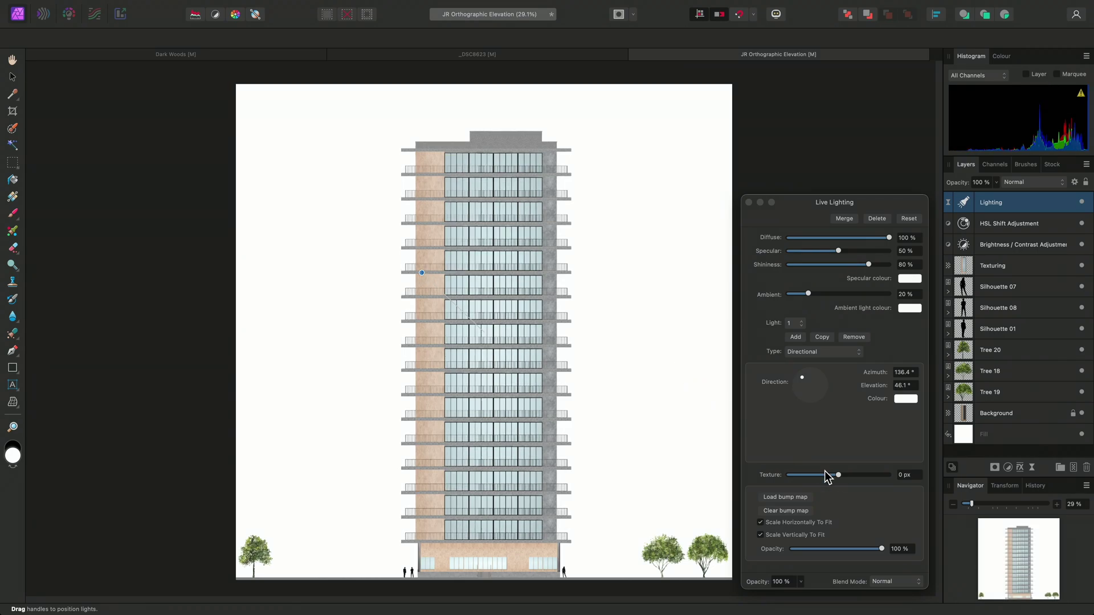
Step: Try texture strengths such as 9.6 px and 31.7 px on the façade up close, and reset the texture to 0 px
{"action": "left_click_drag", "start_coordinate": [839, 474], "coordinate": [860, 475]}
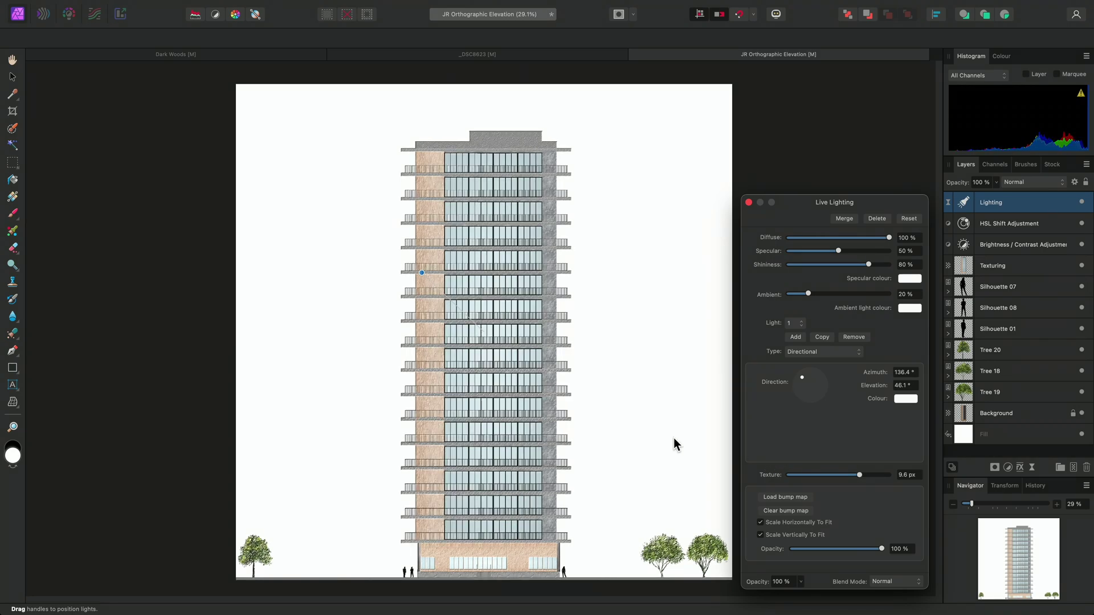
{"action": "key", "text": "super+3"}
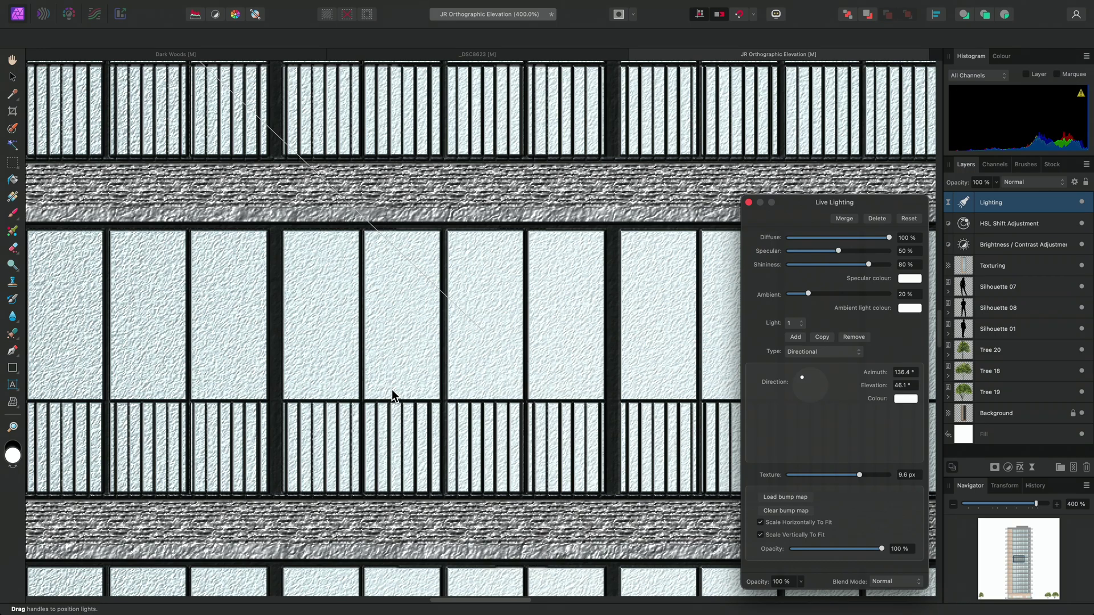
{"action": "scroll", "coordinate": [391, 388], "scroll_direction": "left", "scroll_amount": 10}
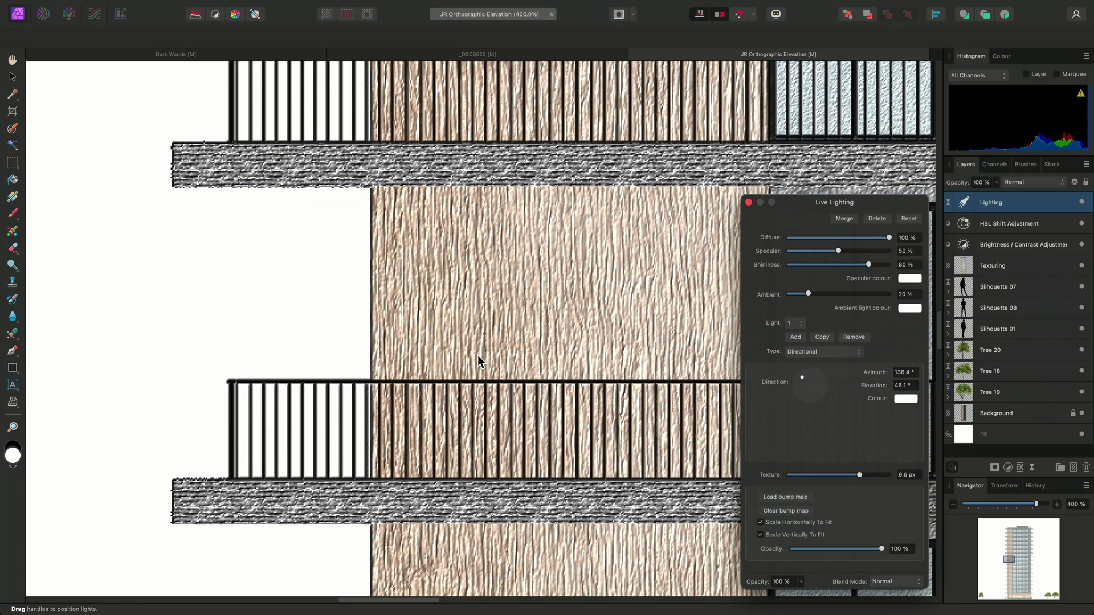
{"action": "left_click_drag", "start_coordinate": [859, 474], "coordinate": [818, 482]}
{"action": "left_click_drag", "start_coordinate": [847, 477], "coordinate": [873, 478]}
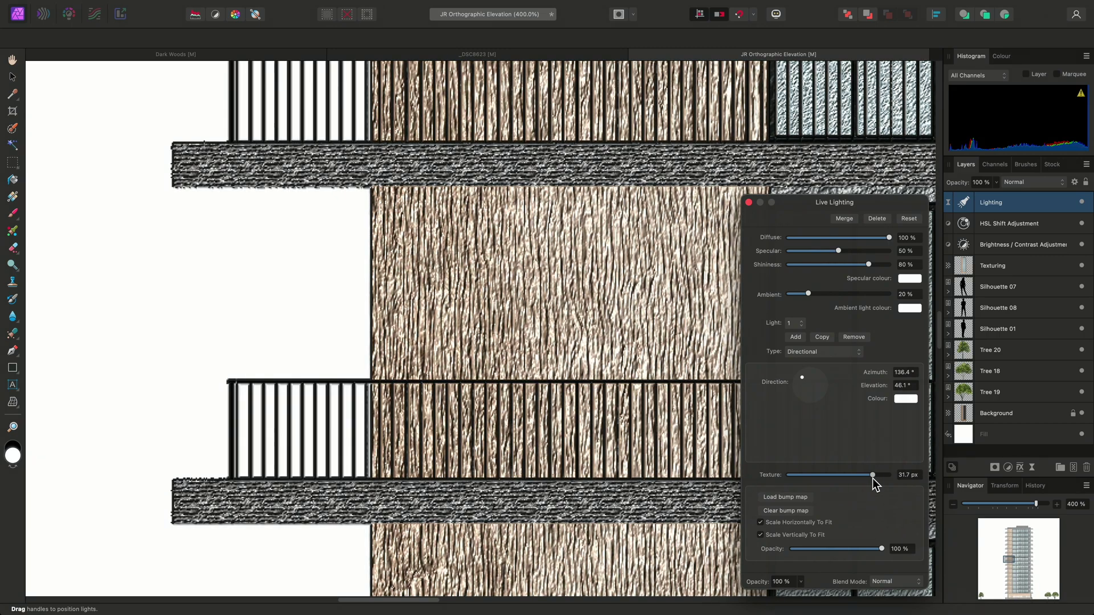
{"action": "left_click", "coordinate": [914, 478]}
{"action": "type", "text": "0"}
{"action": "key", "text": "Return"}
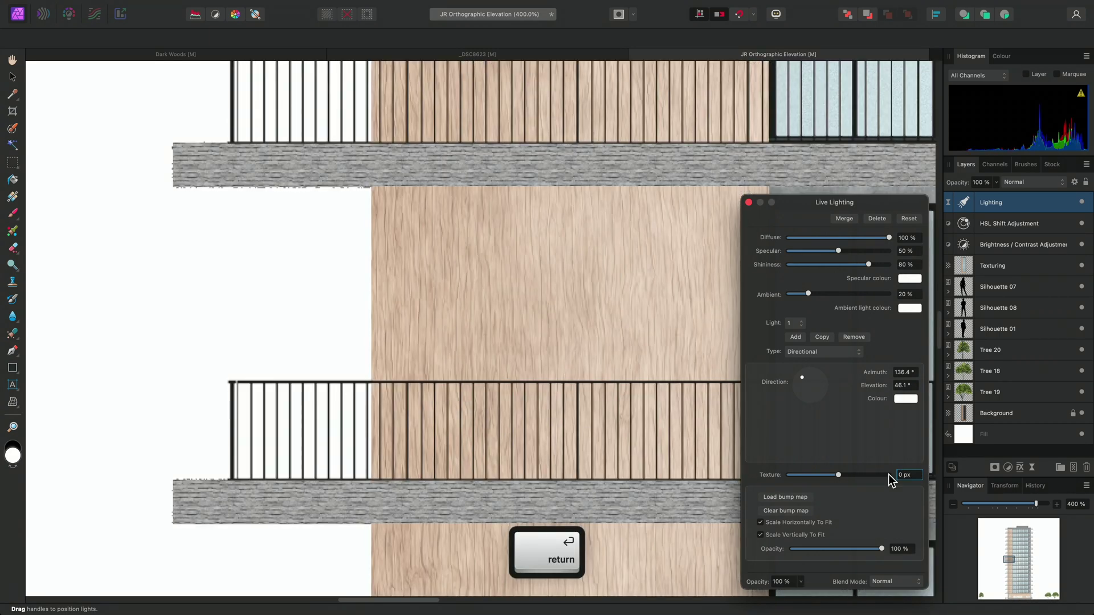
Step: Load Fingerprints.jpg from the Bump maps folder as the bump map and raise the texture to 11.6 px
{"action": "key", "text": "super+0"}
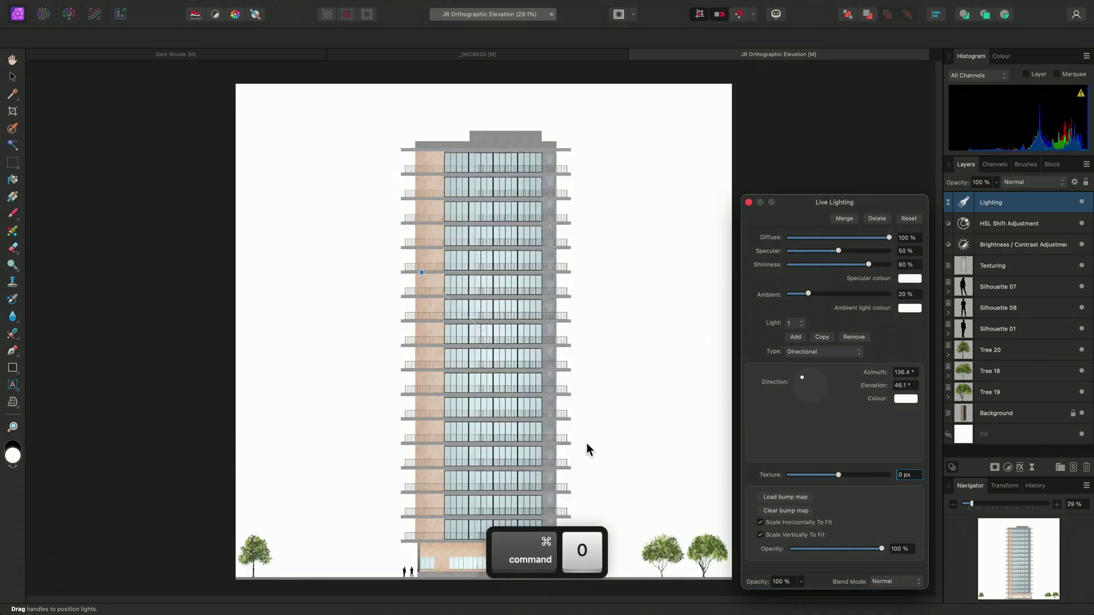
{"action": "left_click", "coordinate": [807, 498]}
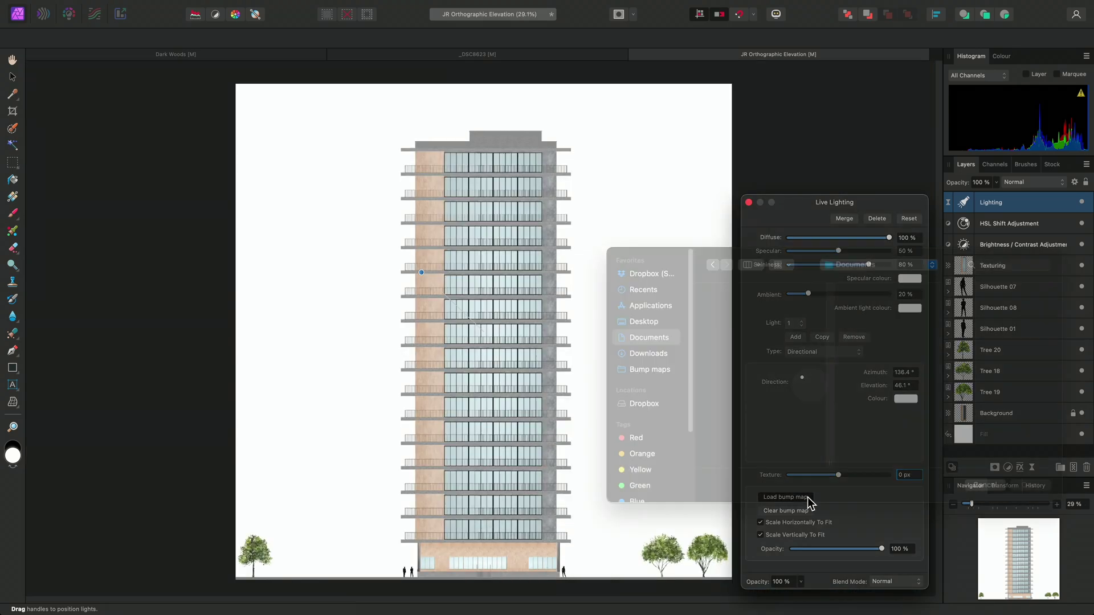
{"action": "left_click", "coordinate": [667, 387]}
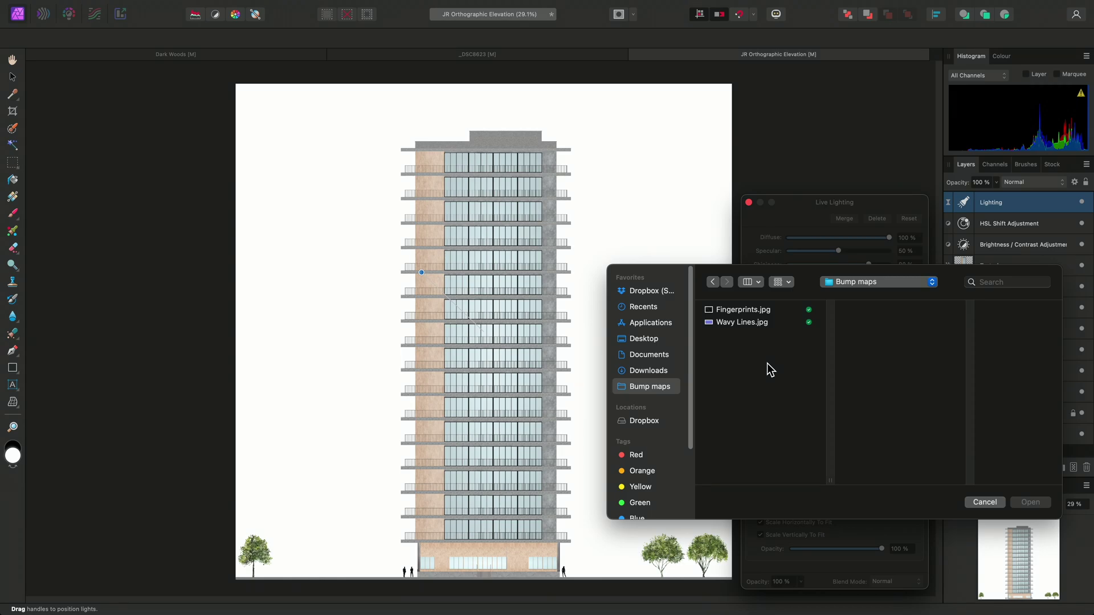
{"action": "left_click", "coordinate": [767, 315]}
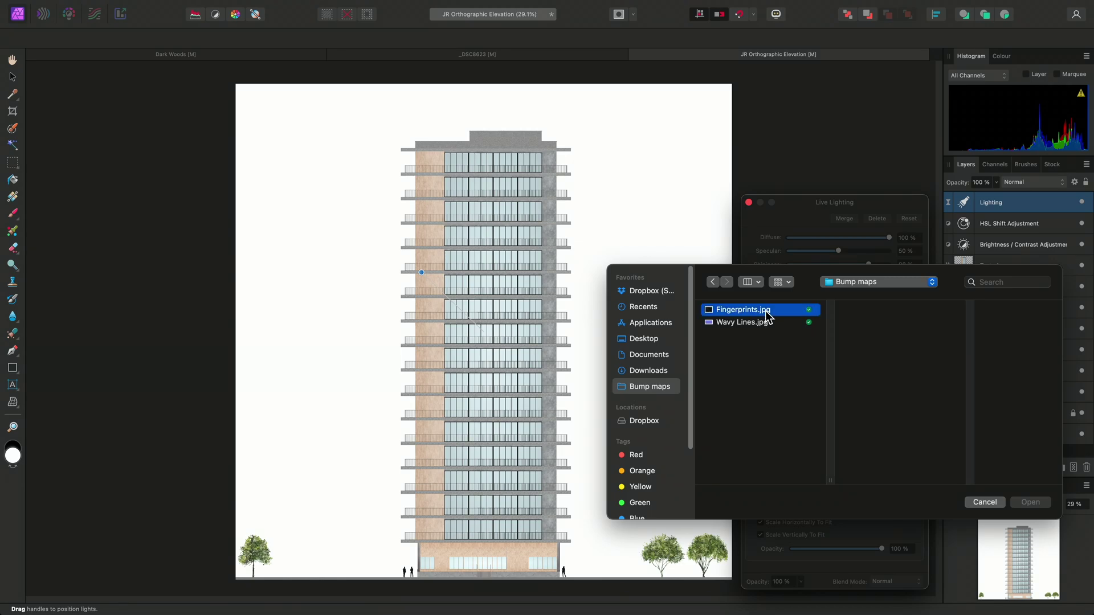
{"action": "key", "text": "Return"}
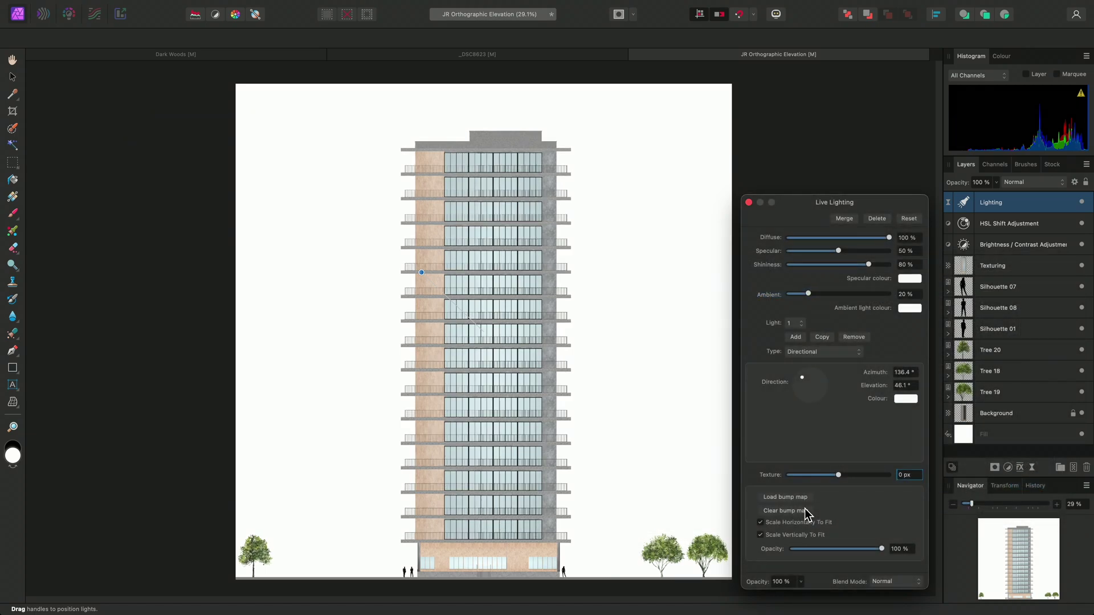
{"action": "left_click_drag", "start_coordinate": [838, 476], "coordinate": [862, 475]}
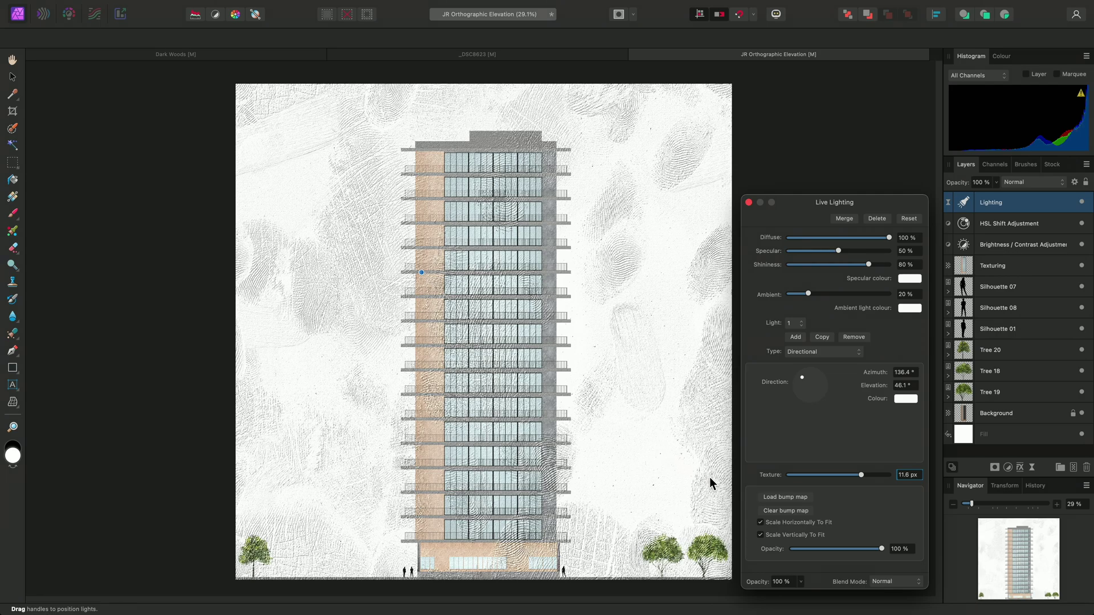
Step: Switch the bump map's horizontal and vertical scale-to-fit options off and on again to compare the pattern
{"action": "left_click", "coordinate": [791, 525]}
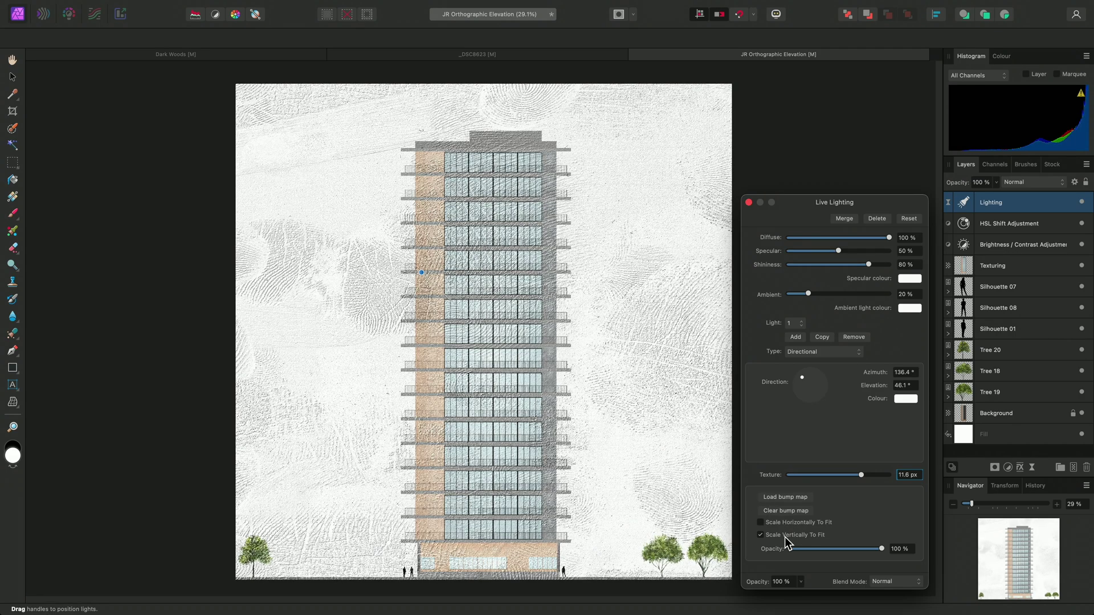
{"action": "left_click", "coordinate": [785, 537]}
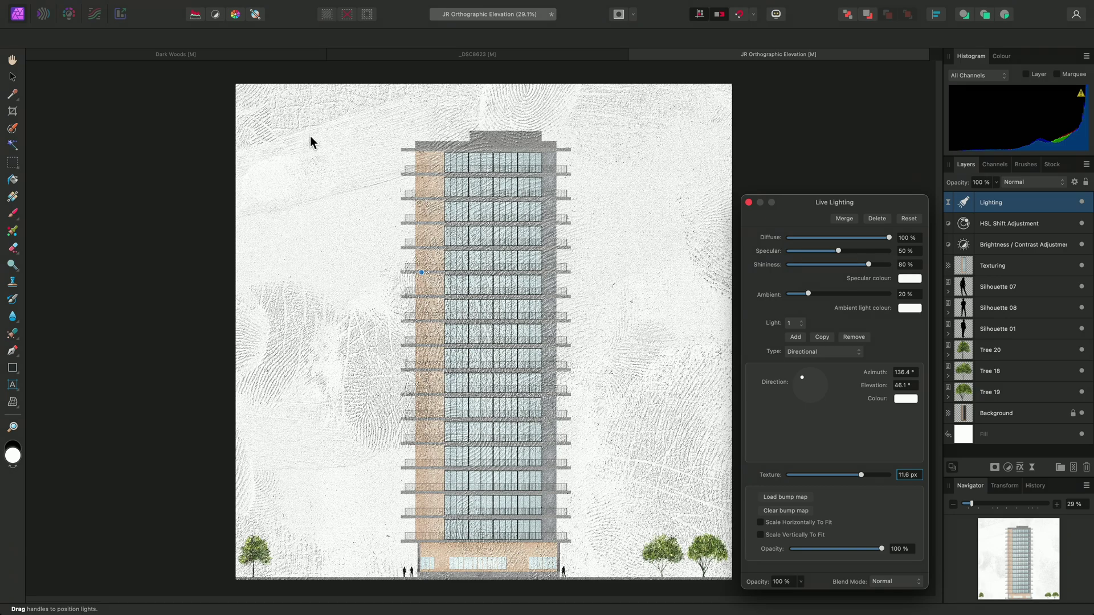
{"action": "left_click", "coordinate": [793, 522]}
{"action": "left_click", "coordinate": [826, 534]}
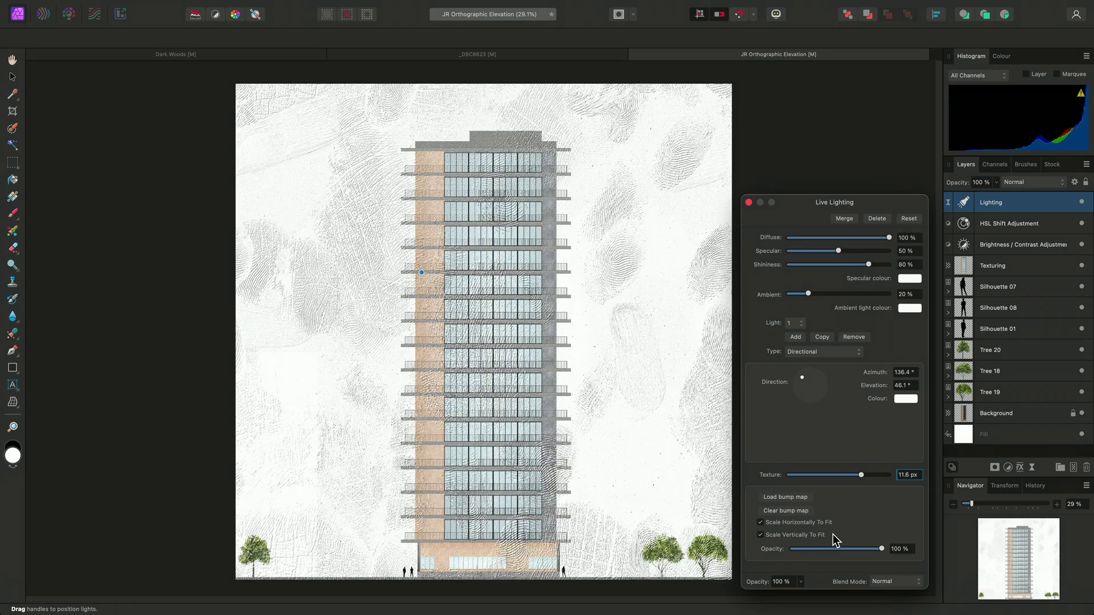
Step: Lower the bump map's opacity to 0% and restore it to 100% to compare the façade's surface up close
{"action": "key", "text": "super+3"}
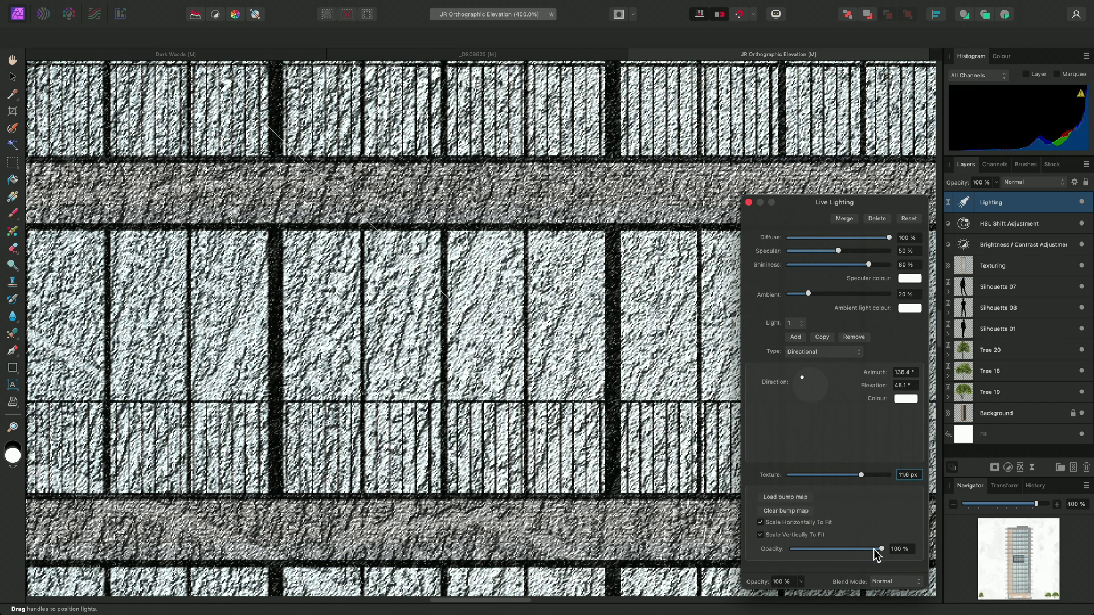
{"action": "left_click_drag", "start_coordinate": [882, 549], "coordinate": [786, 550]}
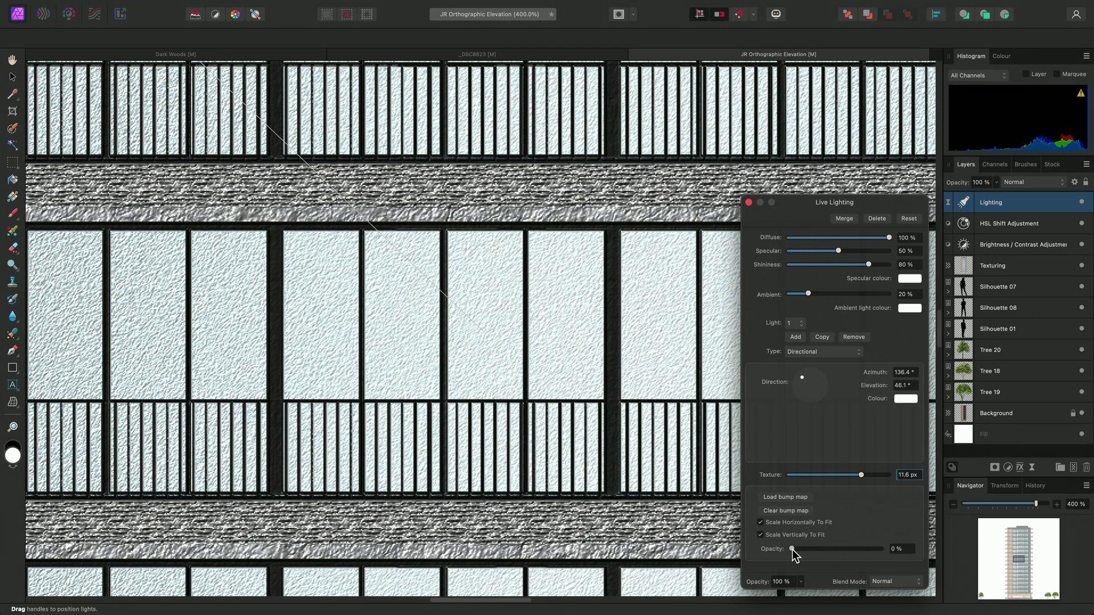
{"action": "left_click_drag", "start_coordinate": [793, 550], "coordinate": [884, 550]}
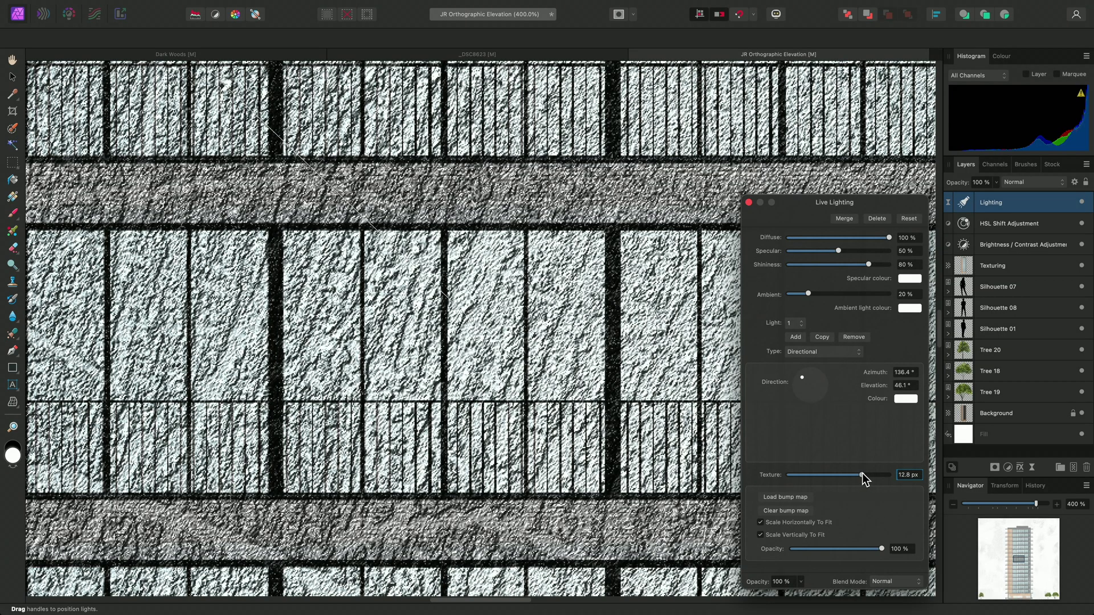
Step: Set the texture to 9.9 px and load Wavy Lines.jpg as the bump map in place of the fingerprints
{"action": "mouse_move", "coordinate": [863, 473]}
{"action": "left_mouse_down"}
{"action": "mouse_move", "coordinate": [880, 473]}
{"action": "mouse_move", "coordinate": [839, 473]}
{"action": "mouse_move", "coordinate": [859, 473]}
{"action": "left_mouse_up"}
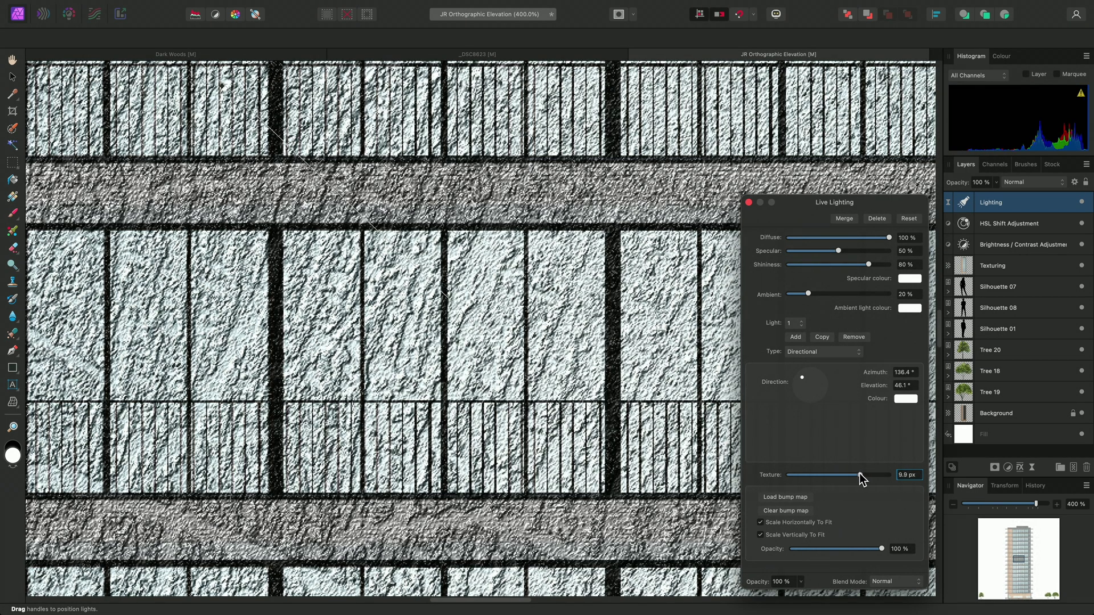
{"action": "key", "text": "super+0"}
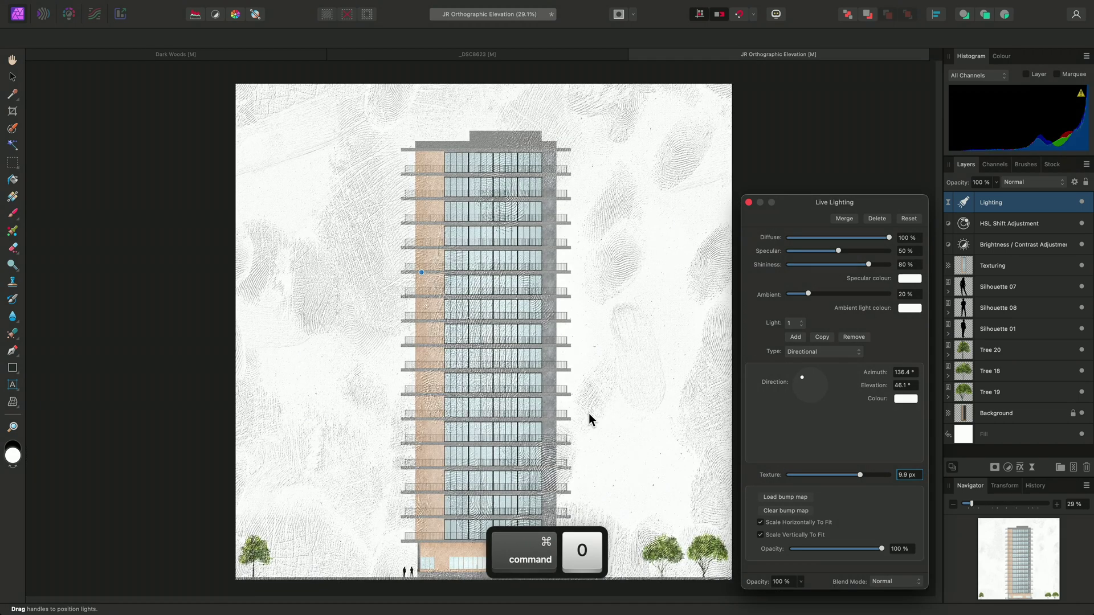
{"action": "left_click", "coordinate": [809, 498]}
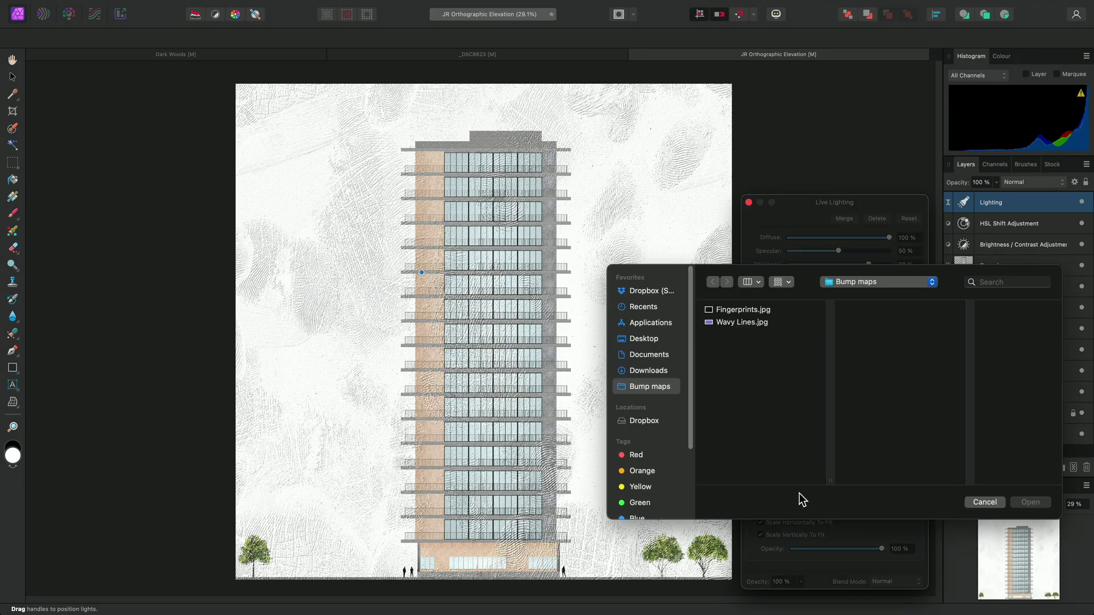
{"action": "left_click", "coordinate": [757, 323]}
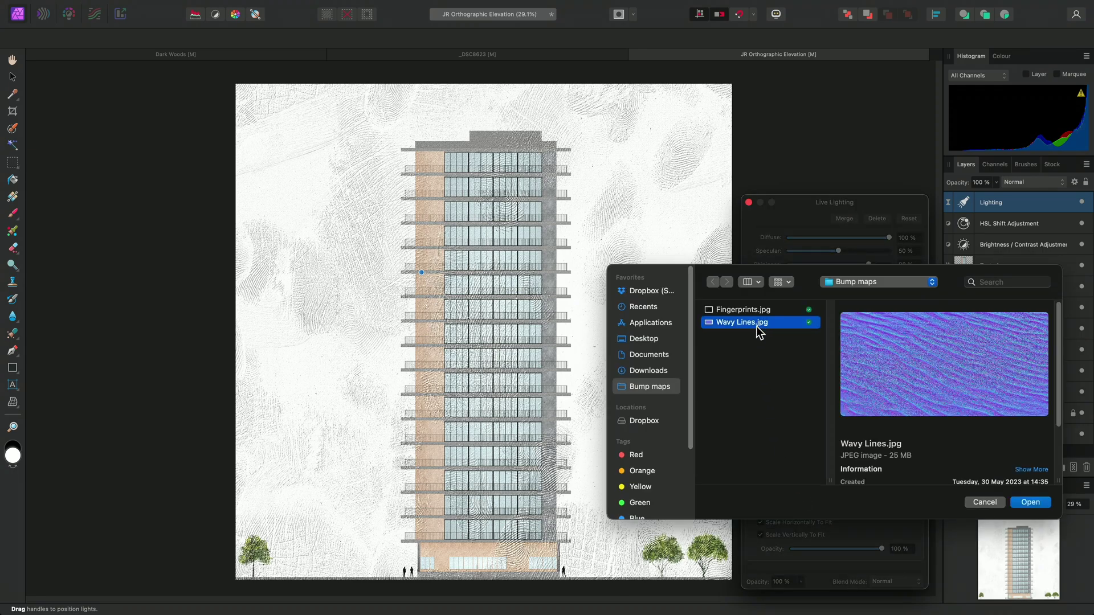
{"action": "left_click", "coordinate": [1029, 502]}
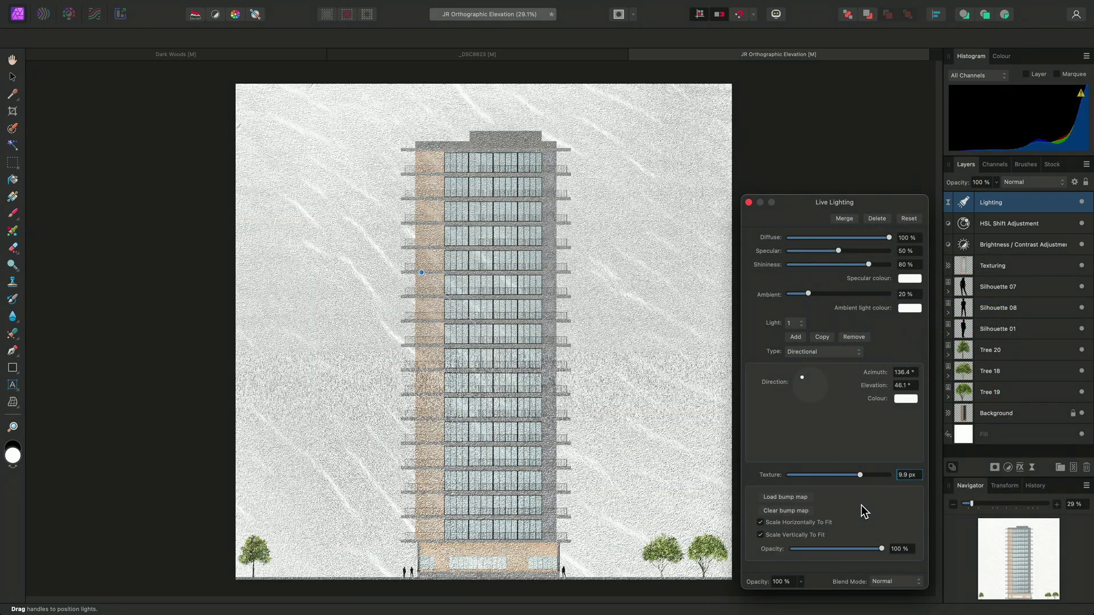
Step: Turn off horizontal and vertical scale-to-fit for the wavy lines bump map and close the lighting settings
{"action": "left_click", "coordinate": [820, 523]}
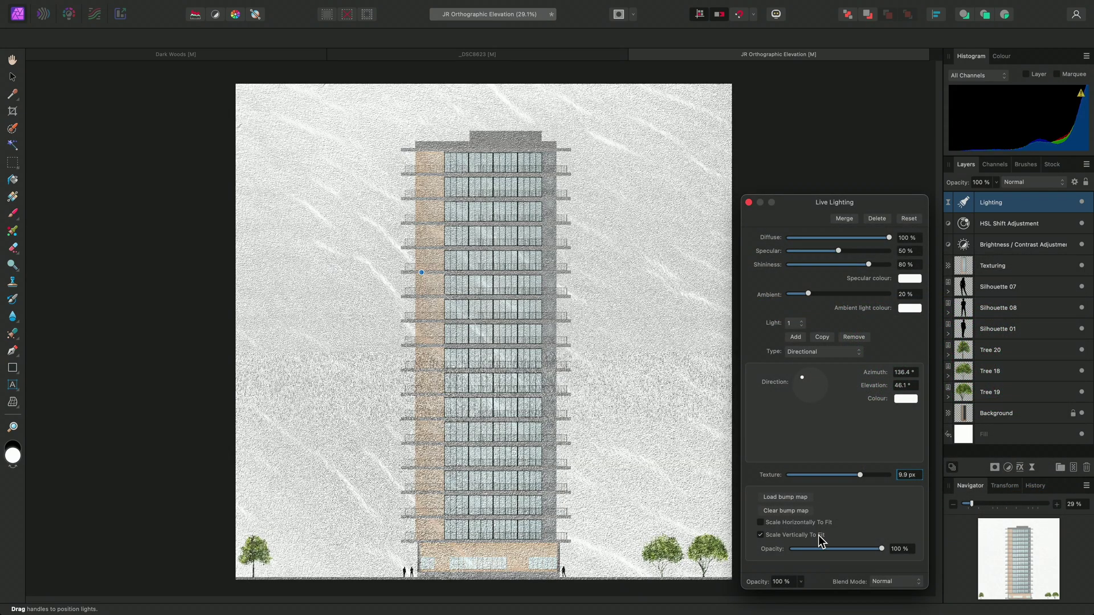
{"action": "left_click", "coordinate": [818, 536]}
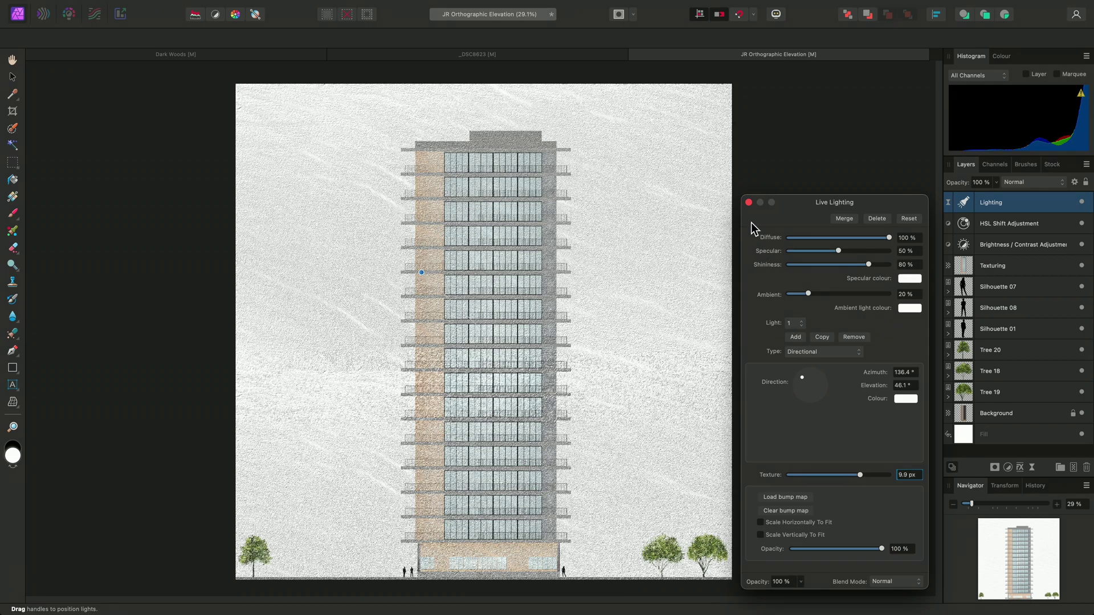
{"action": "left_click", "coordinate": [749, 203]}
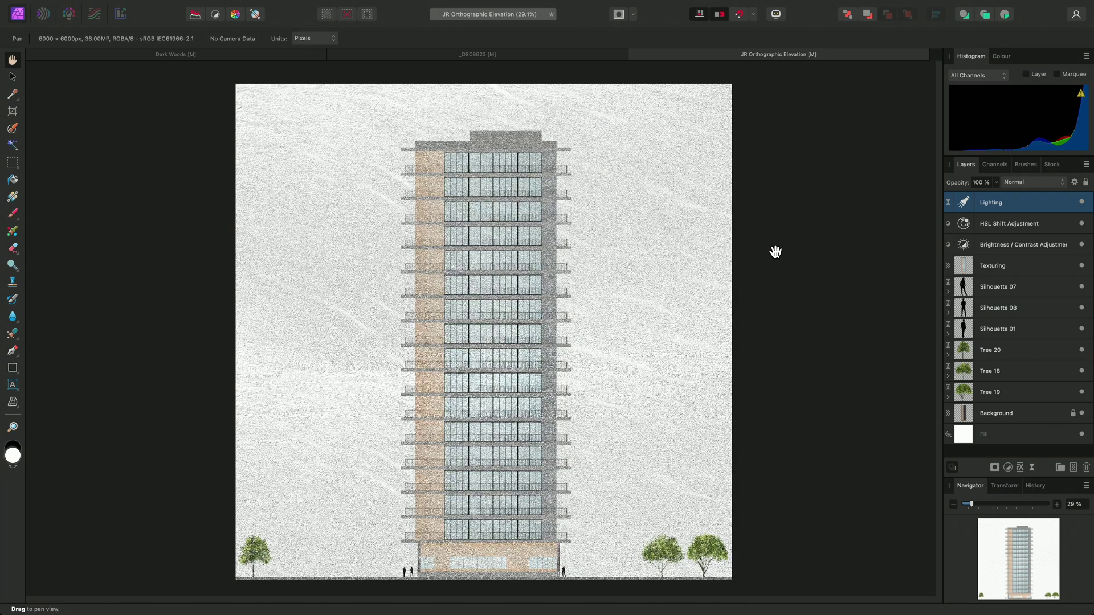
Step: Revisit the Lighting layer's settings, close them, and reduce the layer's opacity to 25%
{"action": "double_click", "coordinate": [966, 204]}
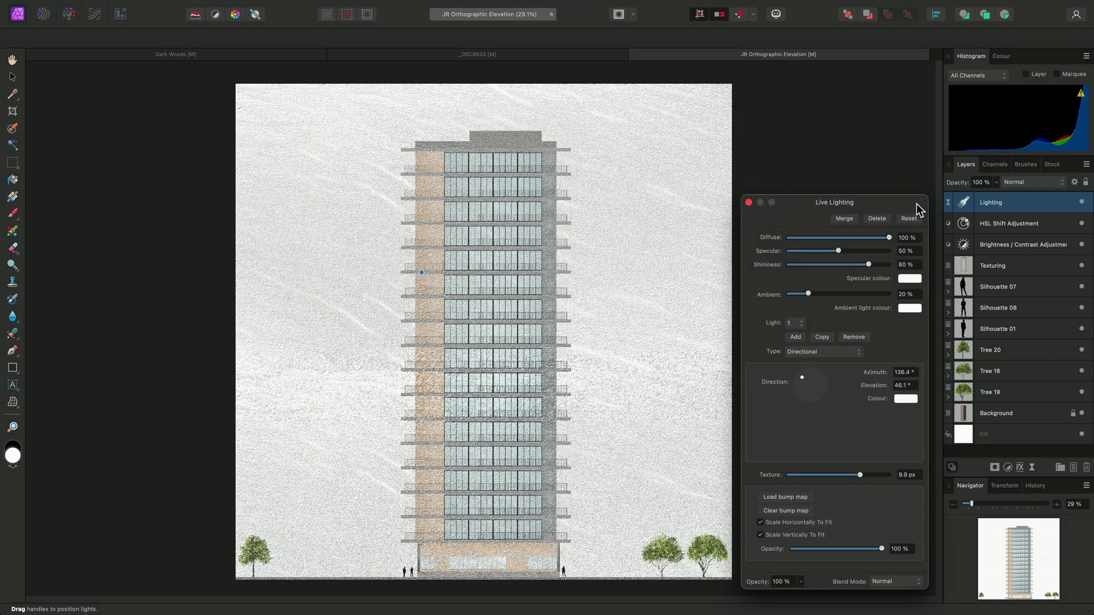
{"action": "left_click", "coordinate": [749, 202]}
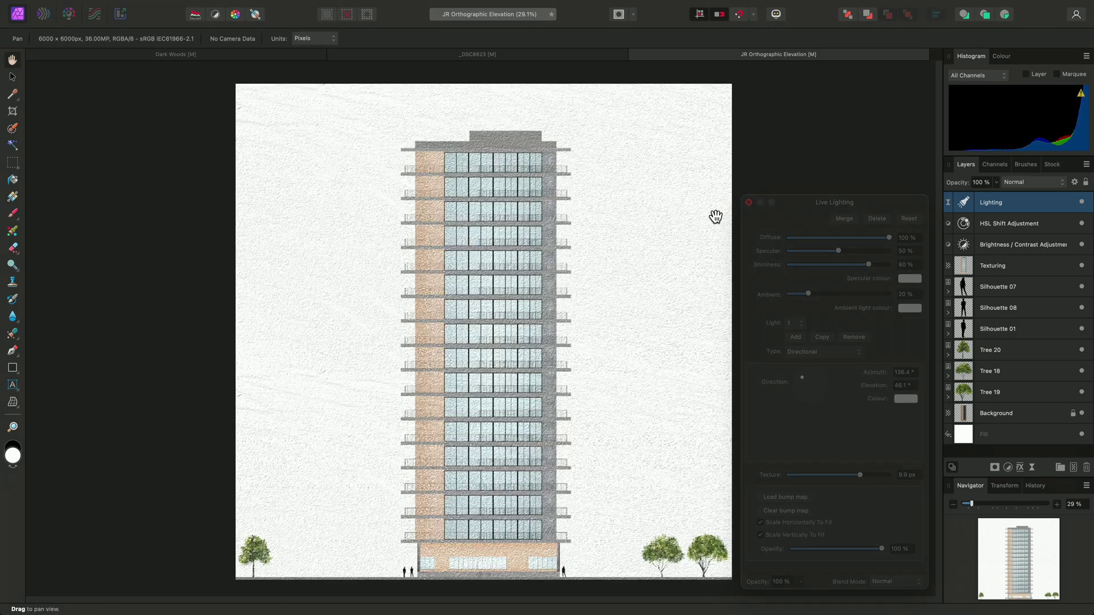
{"action": "key", "text": "super+1"}
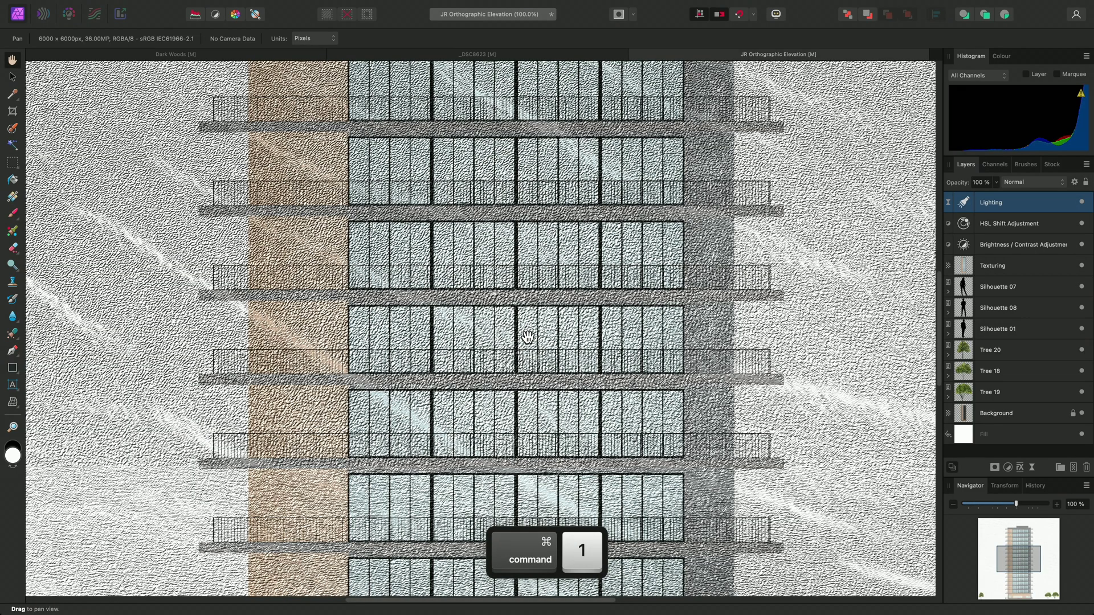
{"action": "left_click_drag", "start_coordinate": [996, 182], "coordinate": [920, 198]}
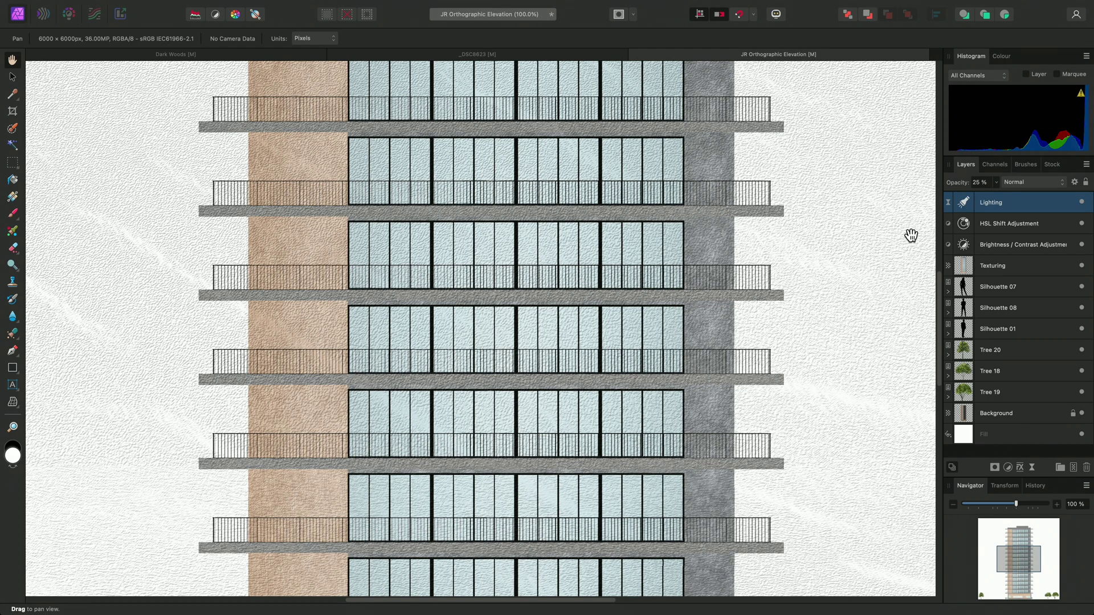